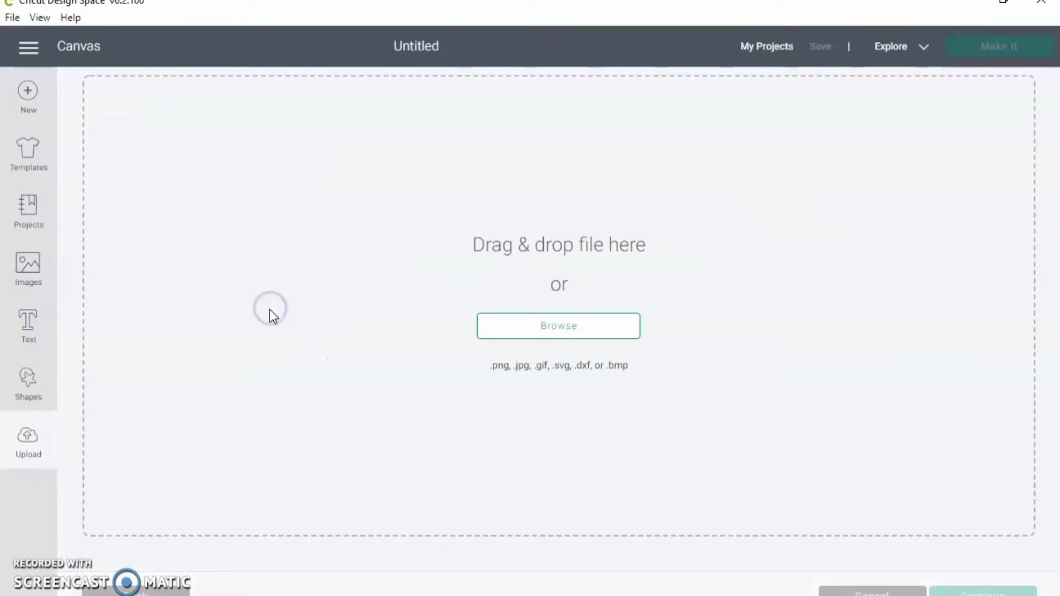
Upload Heartspatternstencil.svg as an image, accepting the import despite unsupported items, and insert it on the canvas
click(538, 323)
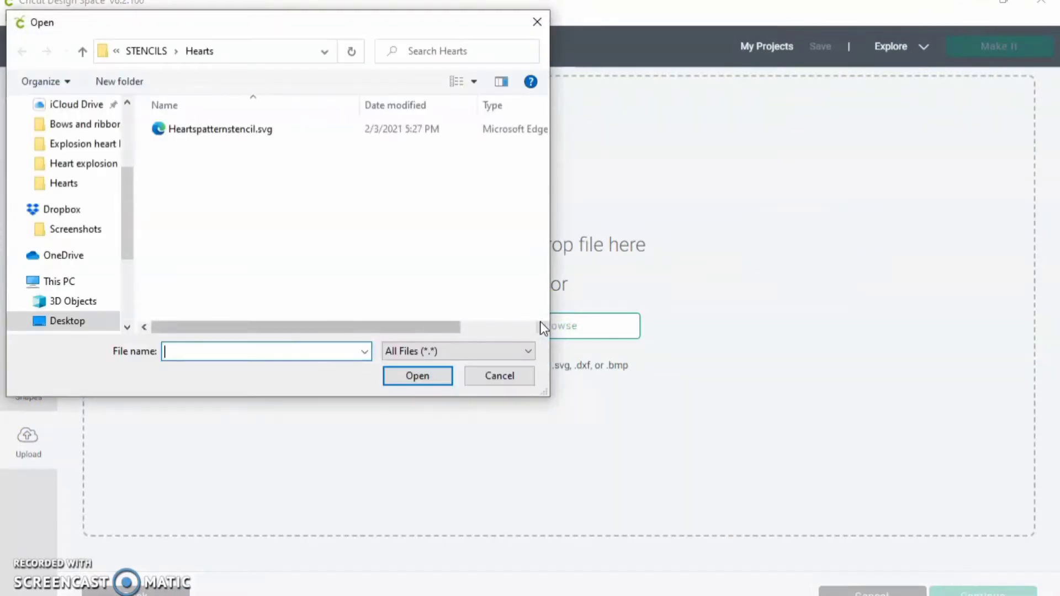
click(201, 128)
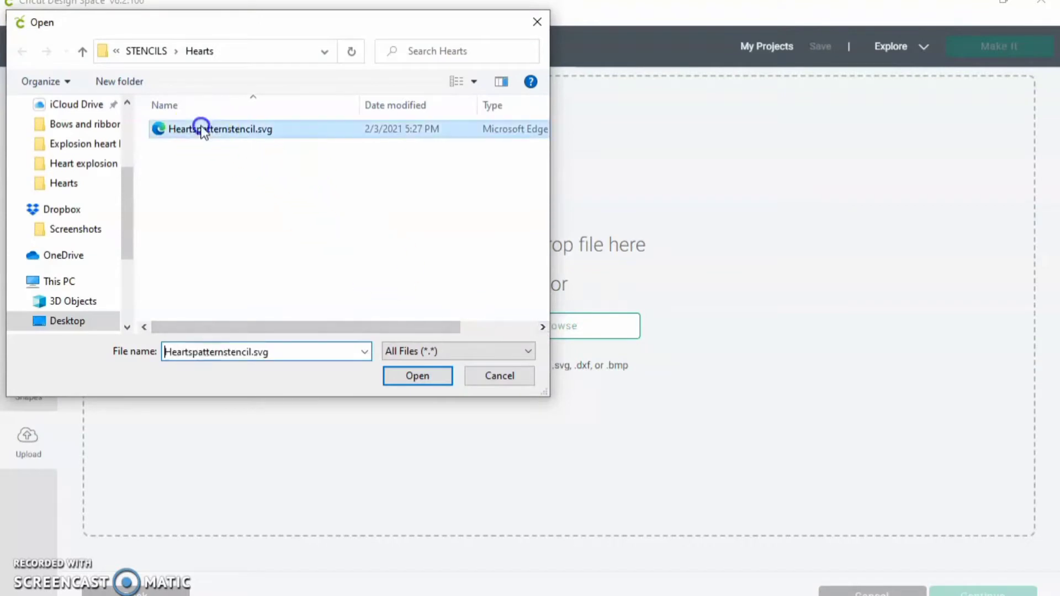
click(409, 375)
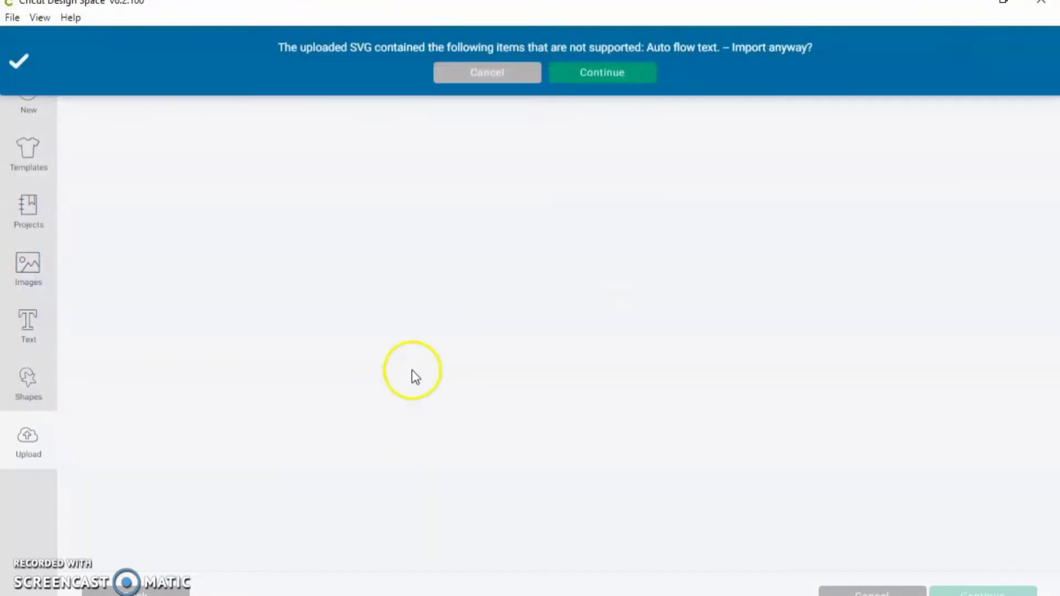
click(602, 75)
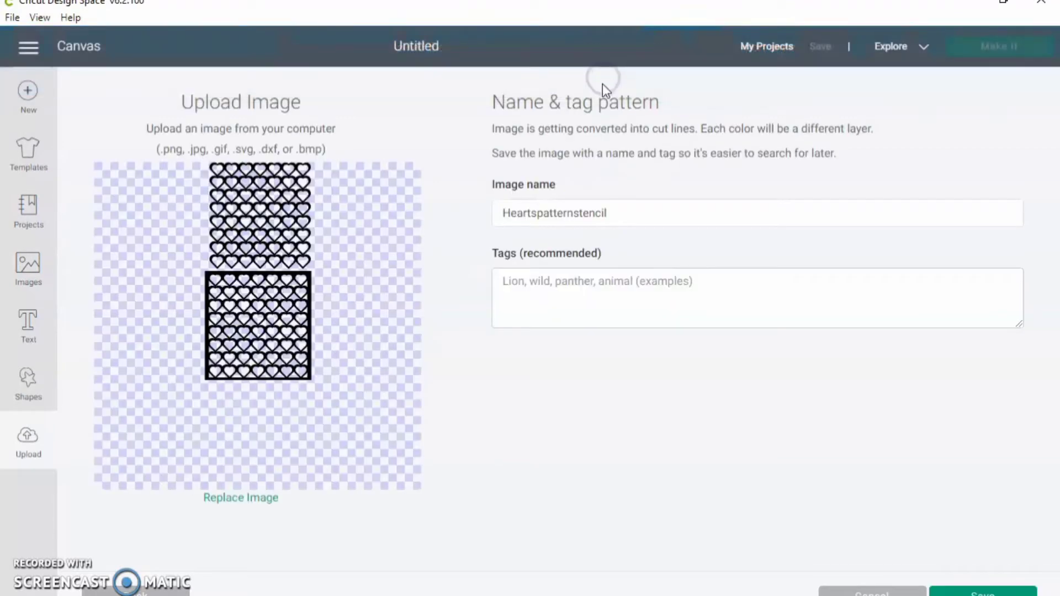
click(982, 589)
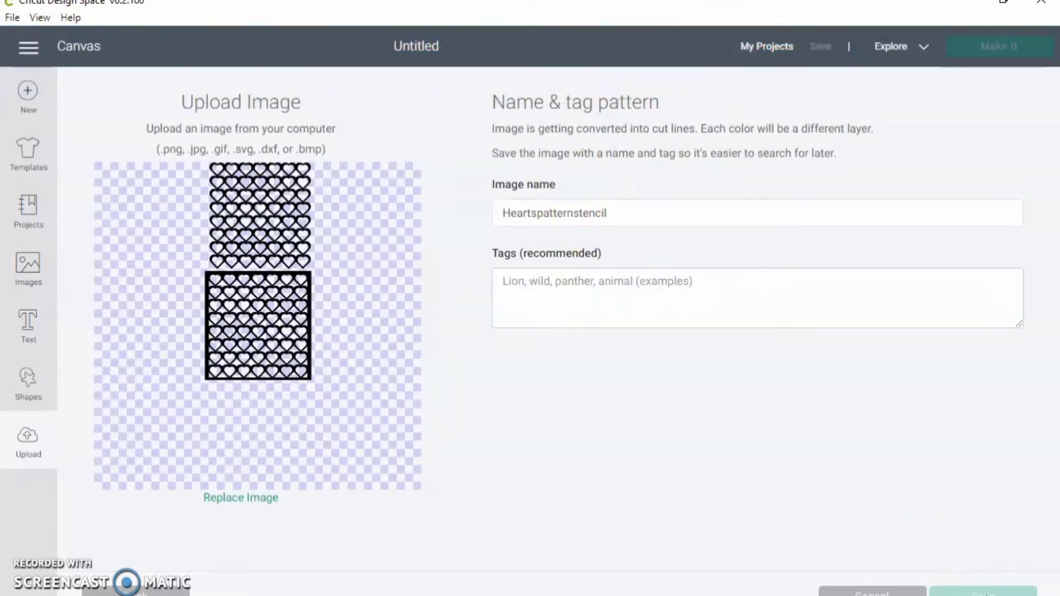
click(177, 439)
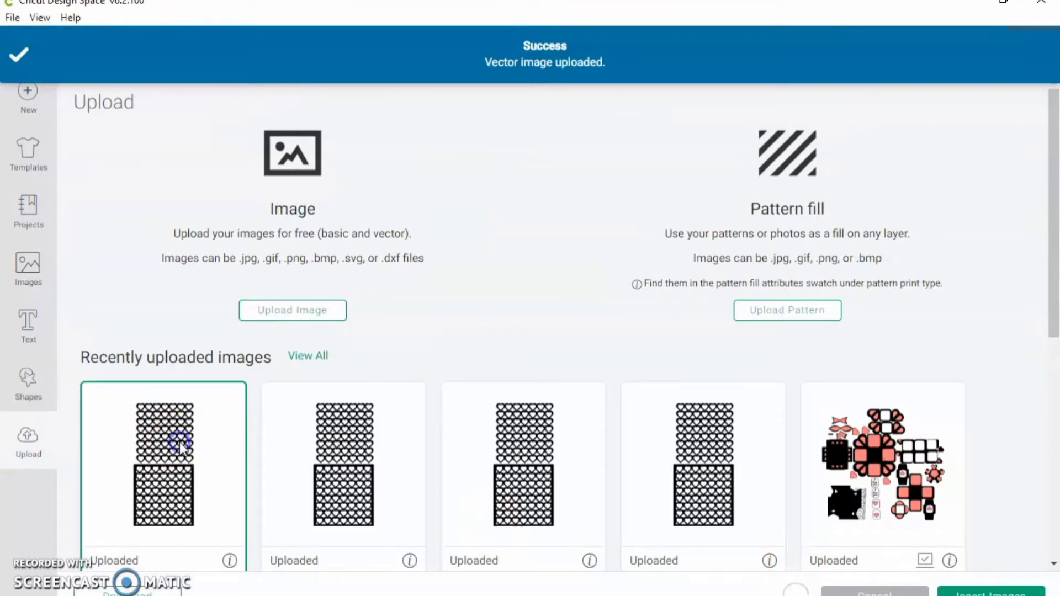
click(970, 590)
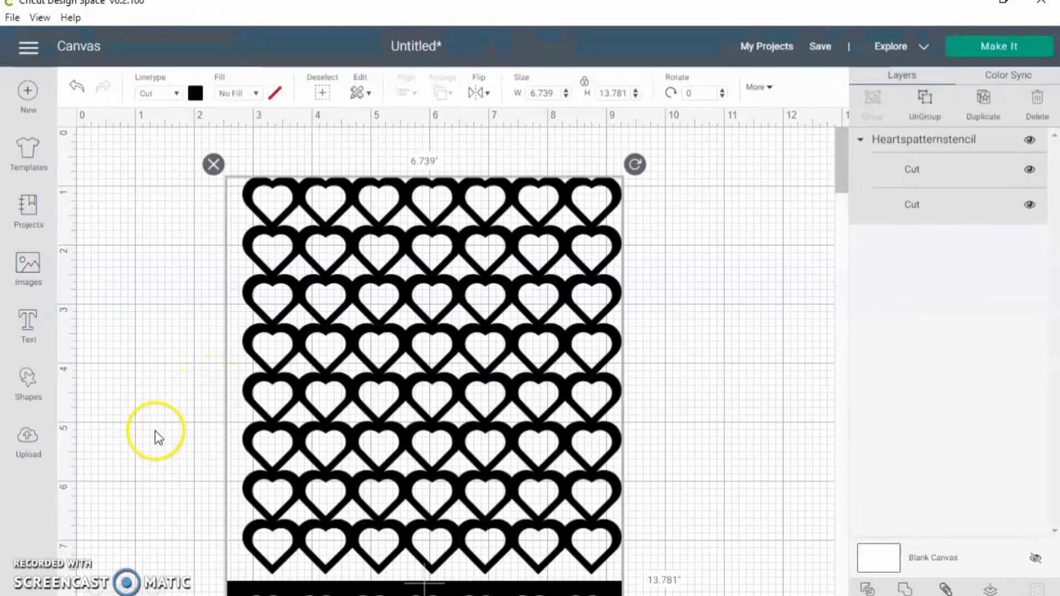
Ungroup the heart stencil image and hide the upper heart pattern that has no border
click(95, 592)
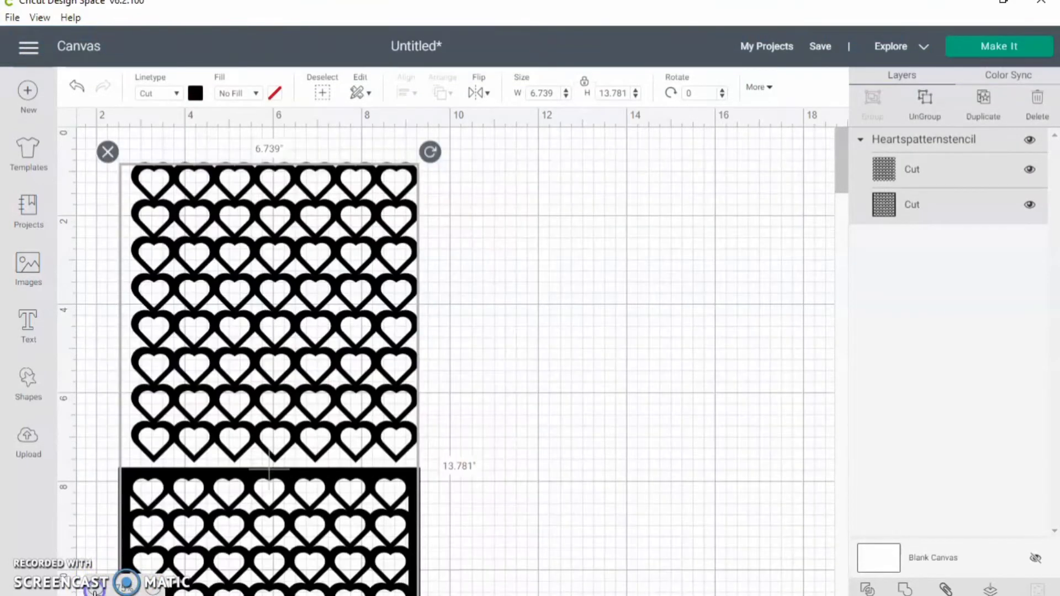
click(94, 592)
click(225, 497)
drag(279, 231, 290, 243)
click(925, 101)
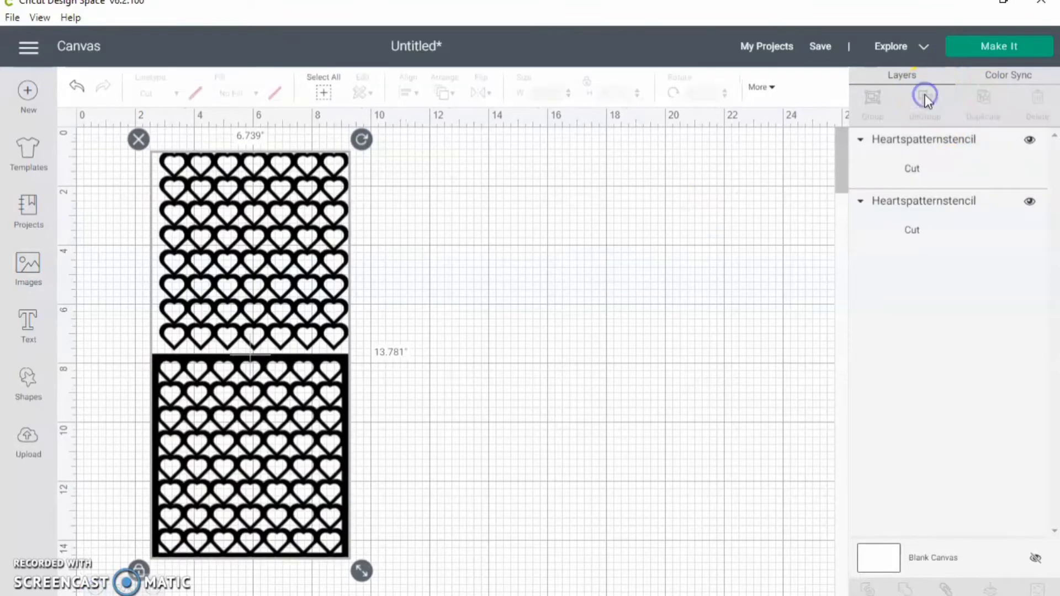
click(406, 272)
click(238, 212)
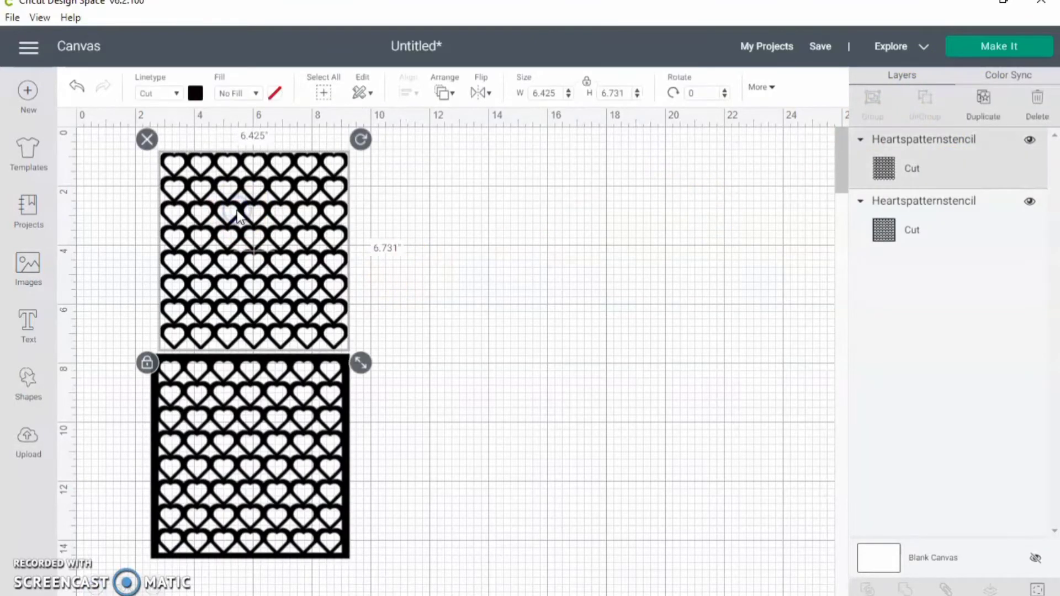
click(1030, 140)
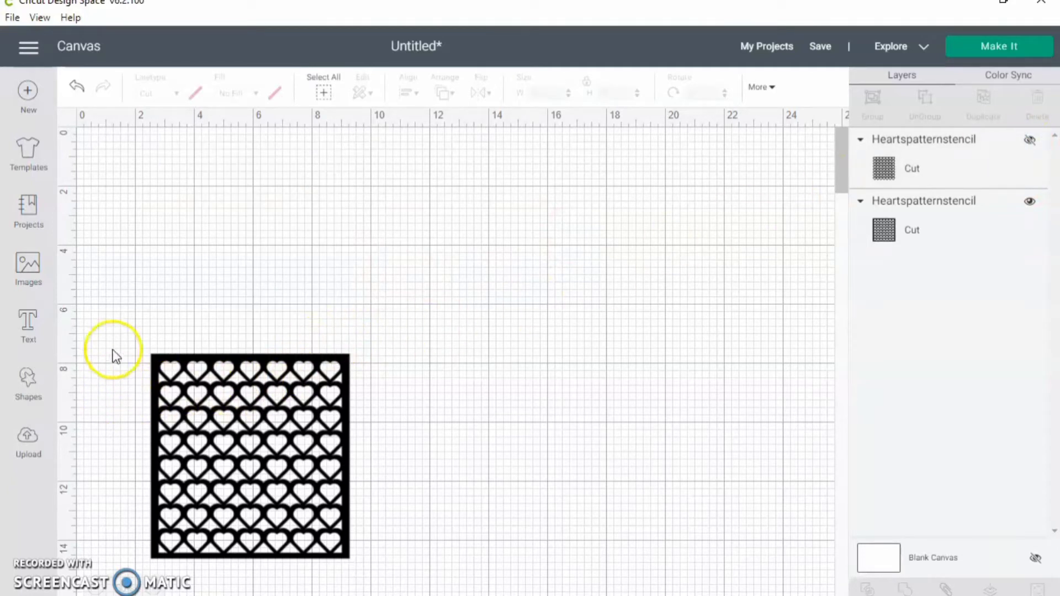
Add a square shape and place it in the empty canvas area up and right of the bordered stencil
click(48, 389)
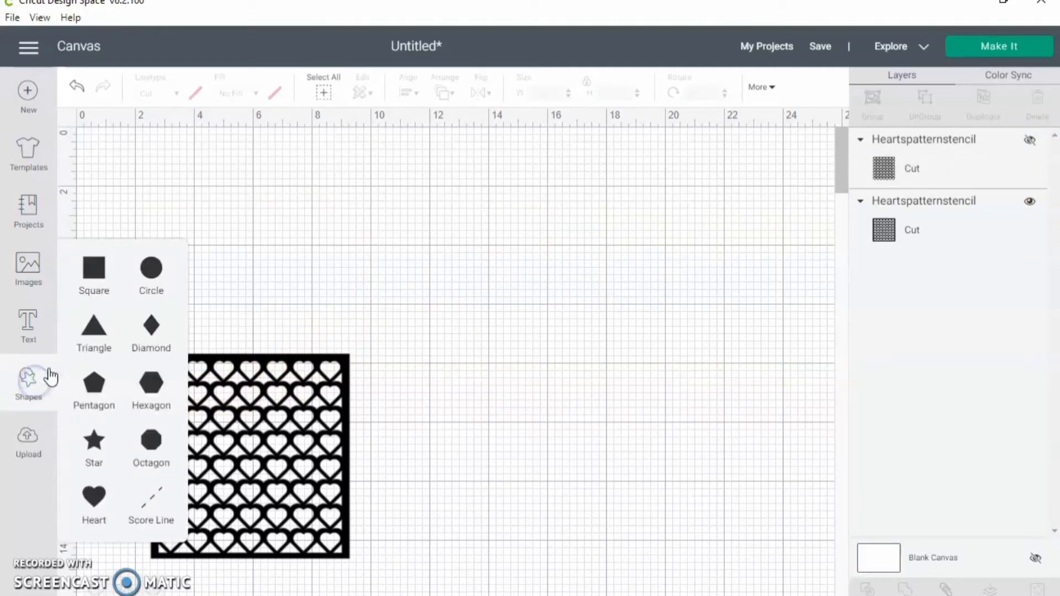
click(100, 270)
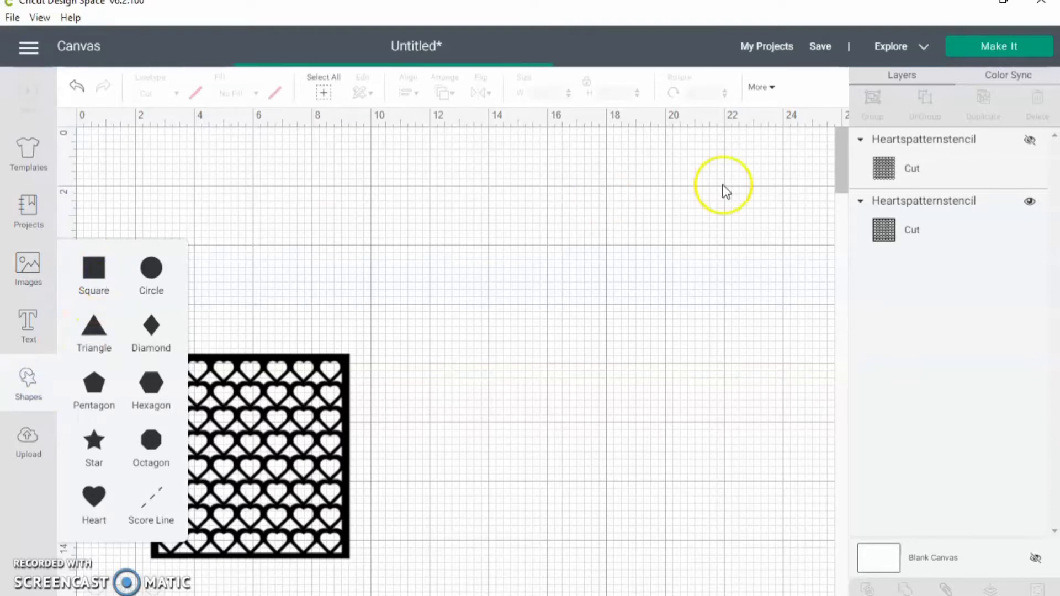
drag(156, 158, 562, 246)
Unlock the square's proportions and resize it to 10" wide by 5" high
click(587, 86)
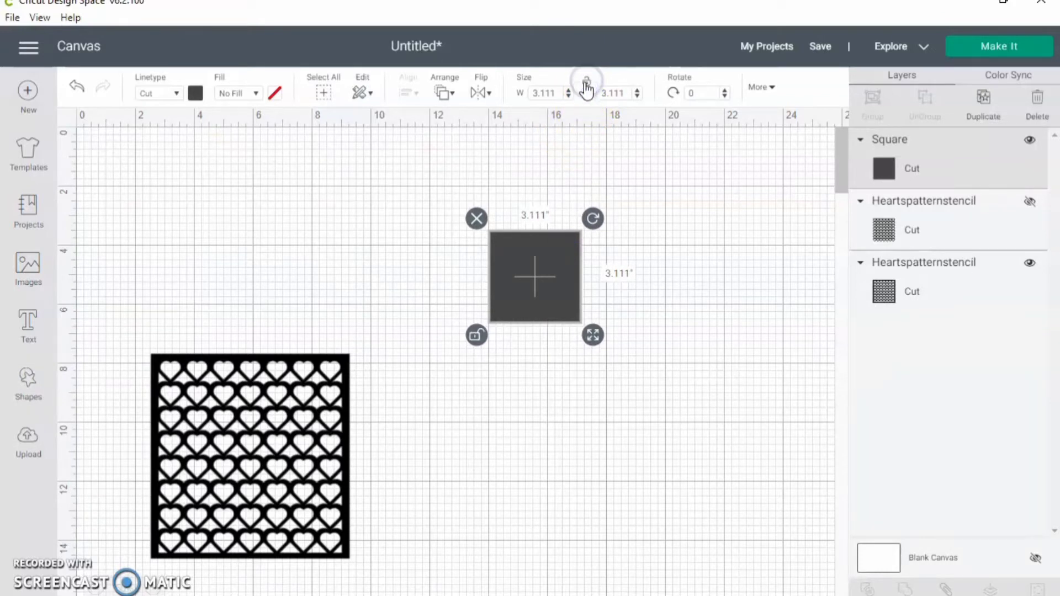
drag(562, 93, 524, 97)
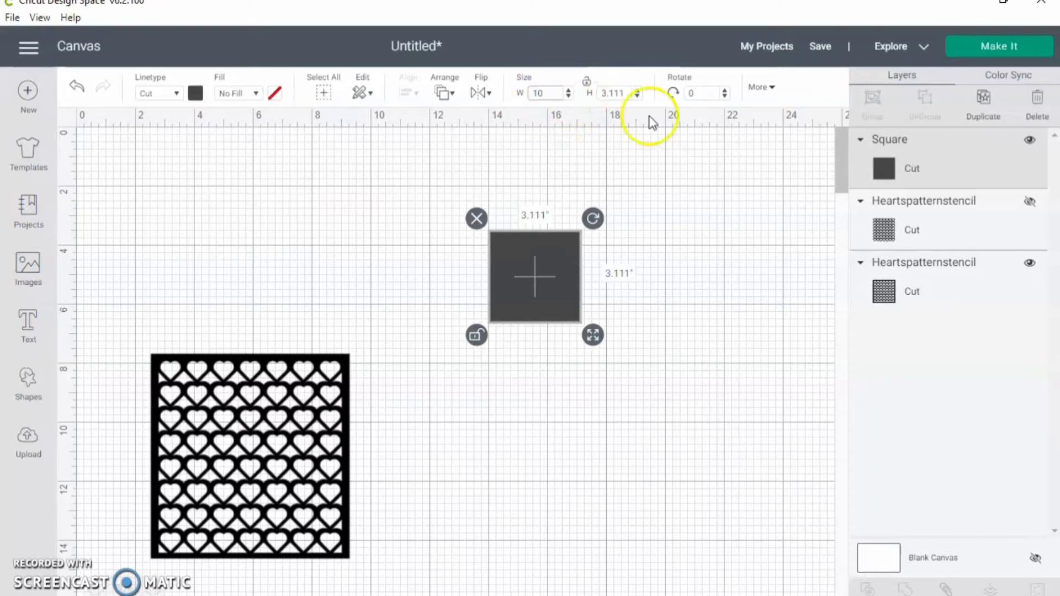
click(592, 94)
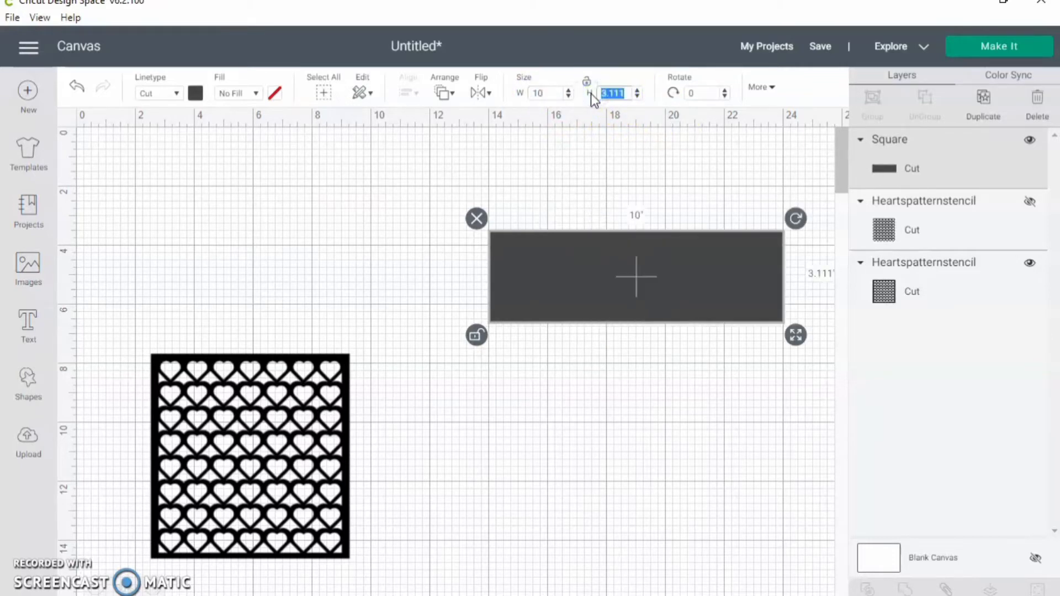
text(5)
key(Return)
click(674, 335)
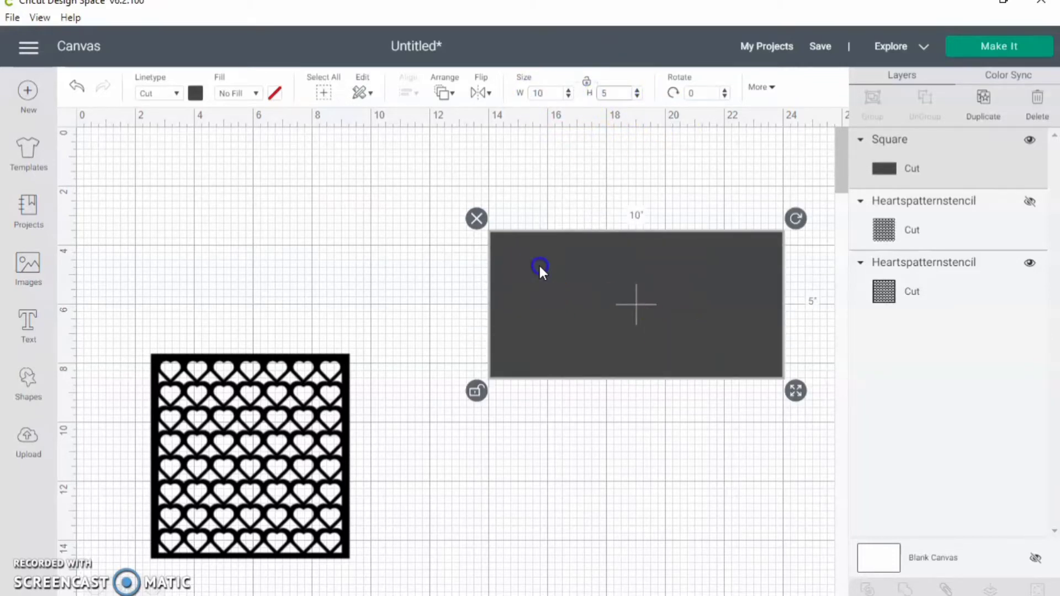
Move the 10" × 5" rectangle closer to the stencil and change its material color to white
drag(538, 263, 446, 253)
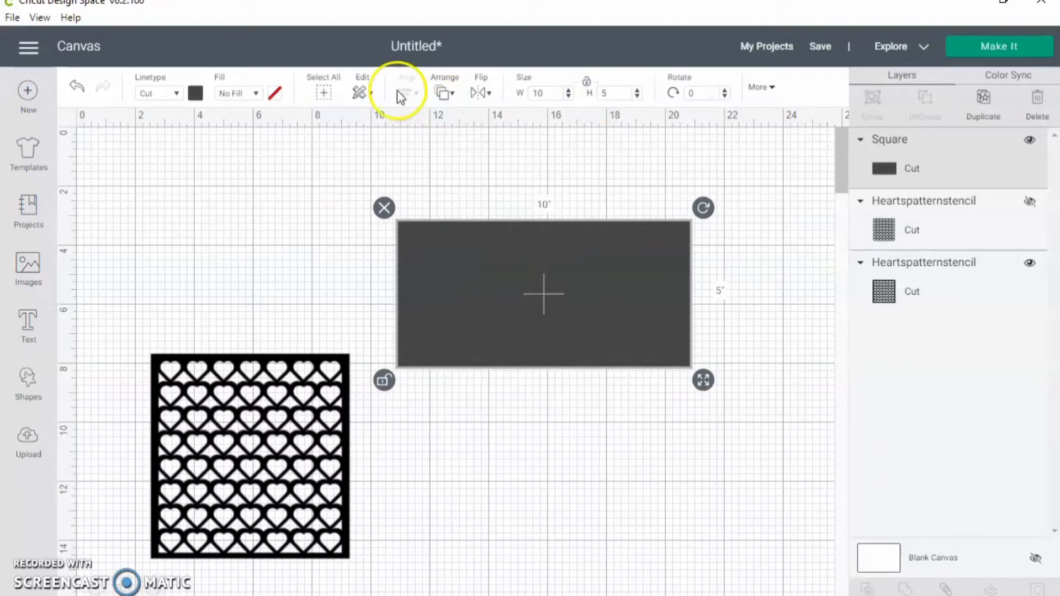
click(193, 94)
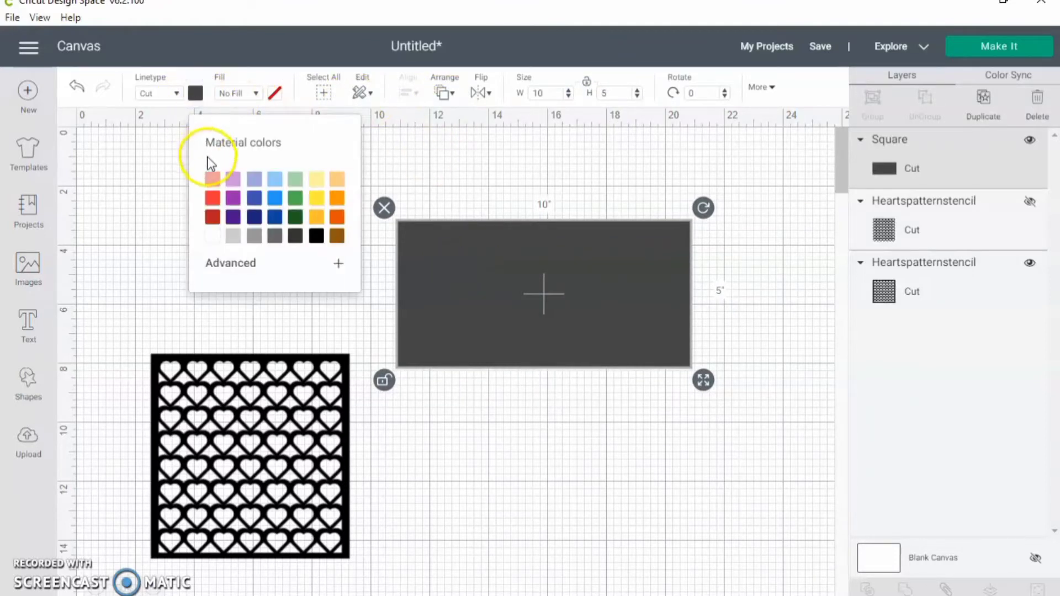
click(211, 236)
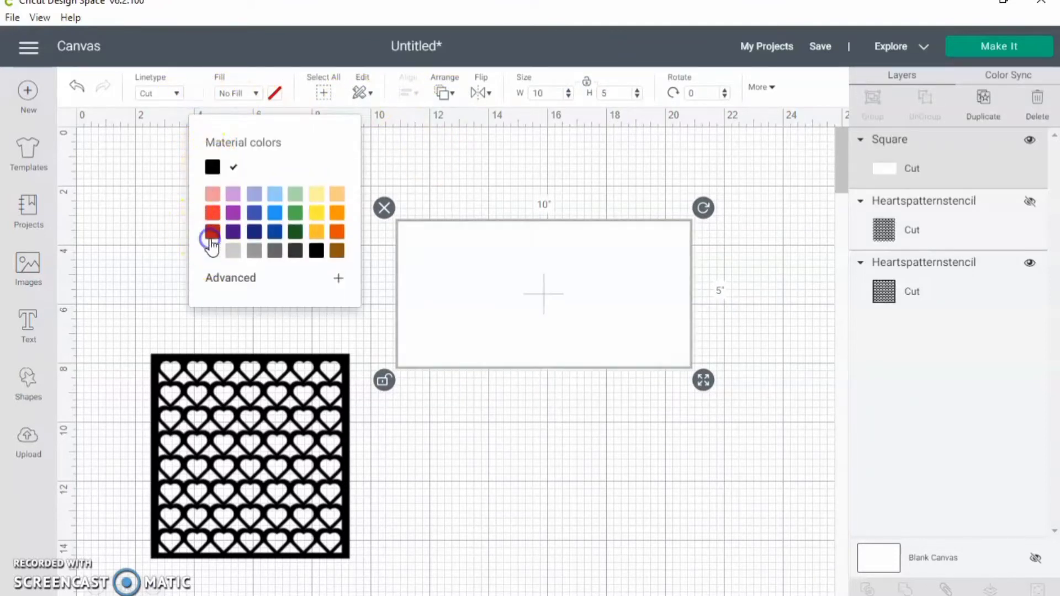
click(518, 446)
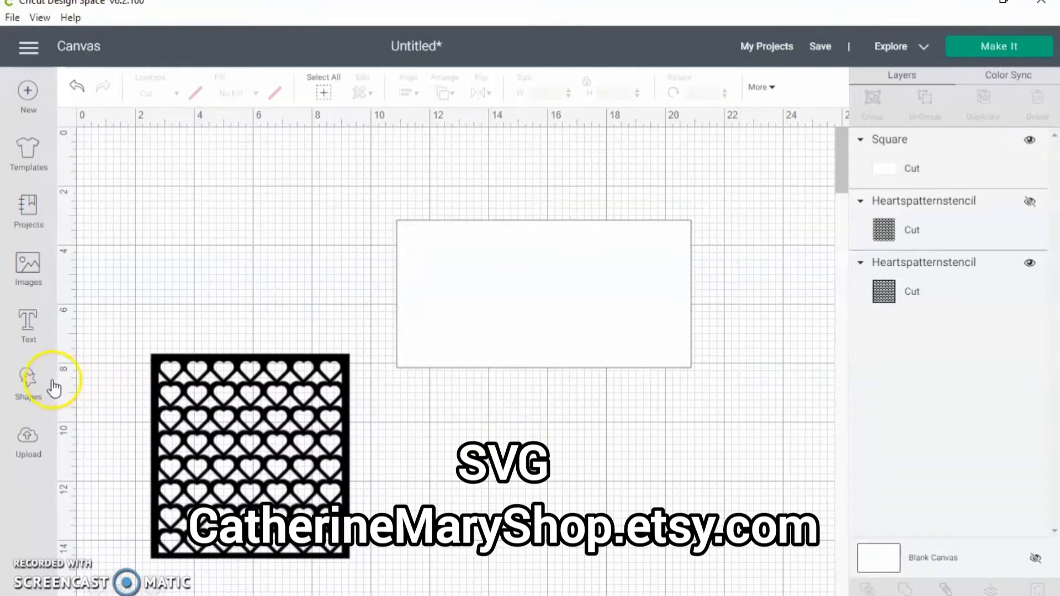
Add a score line and place it near the middle of the white rectangle
click(27, 382)
click(149, 501)
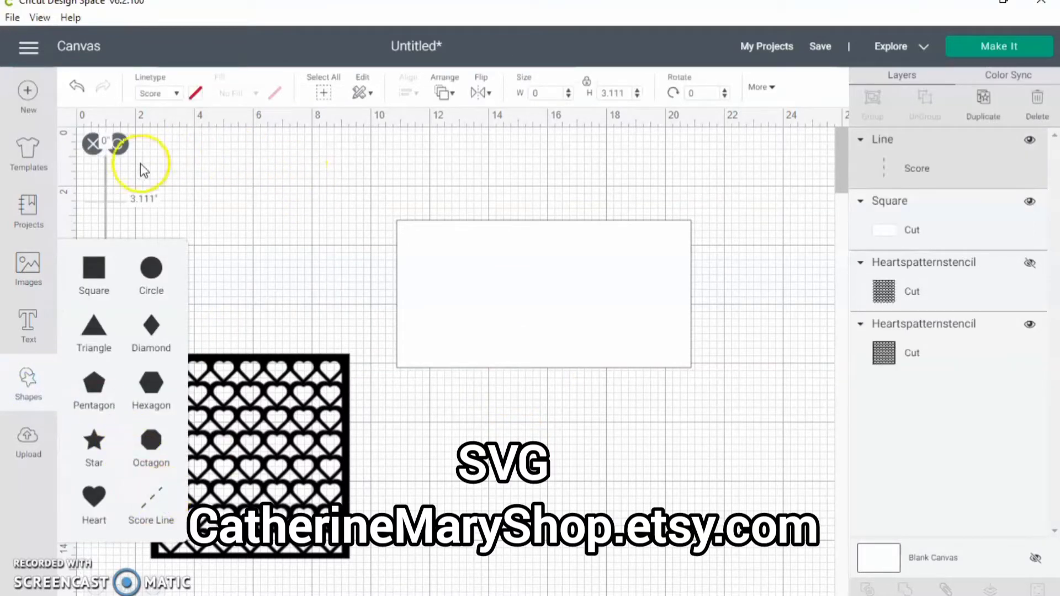
click(103, 181)
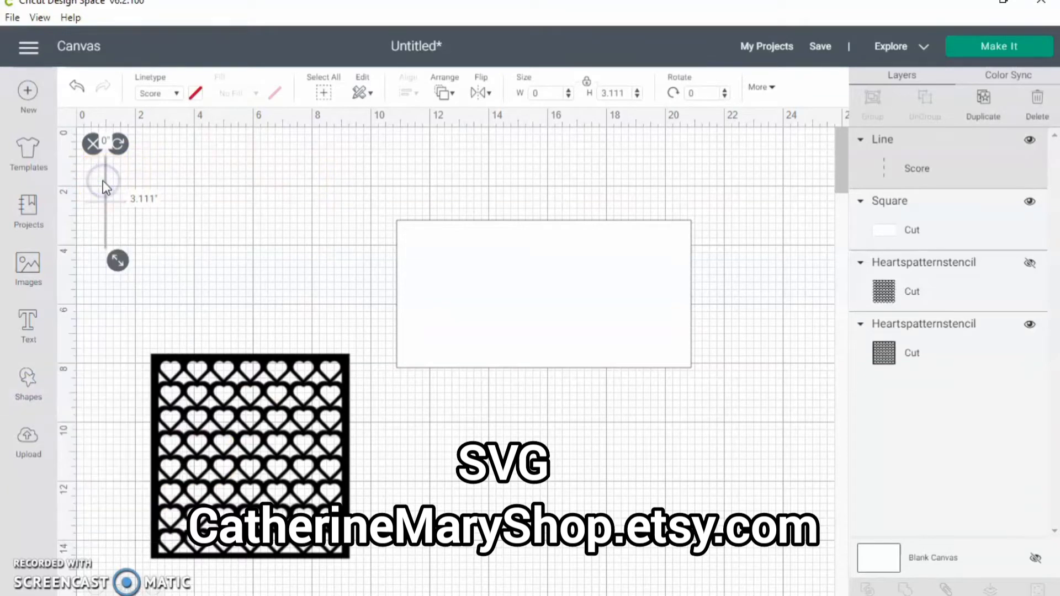
drag(103, 181, 521, 266)
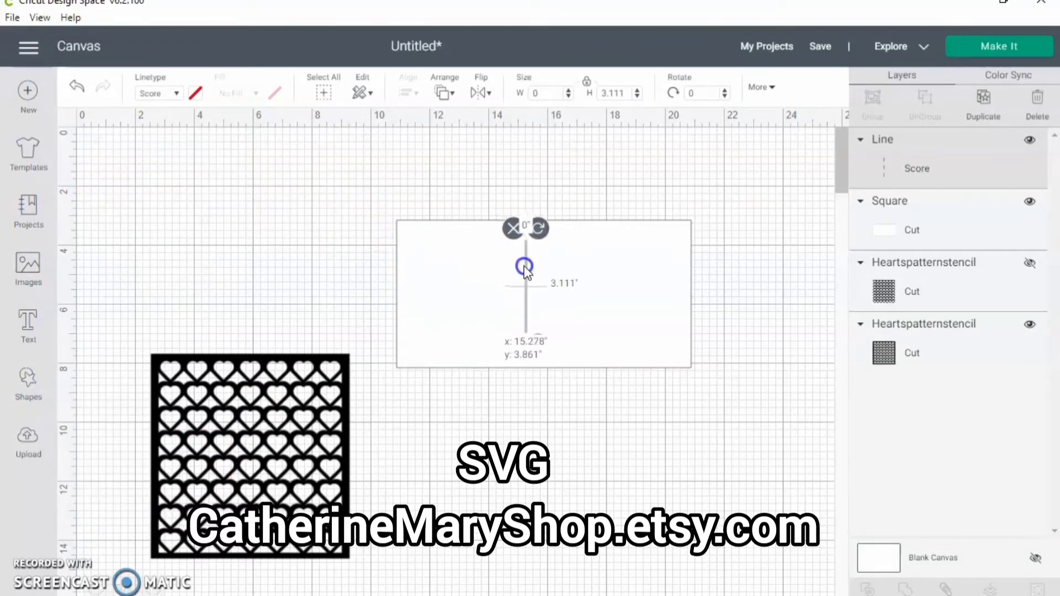
Center the score line and the white rectangle on each other, both horizontally and vertically
shift+click(599, 248)
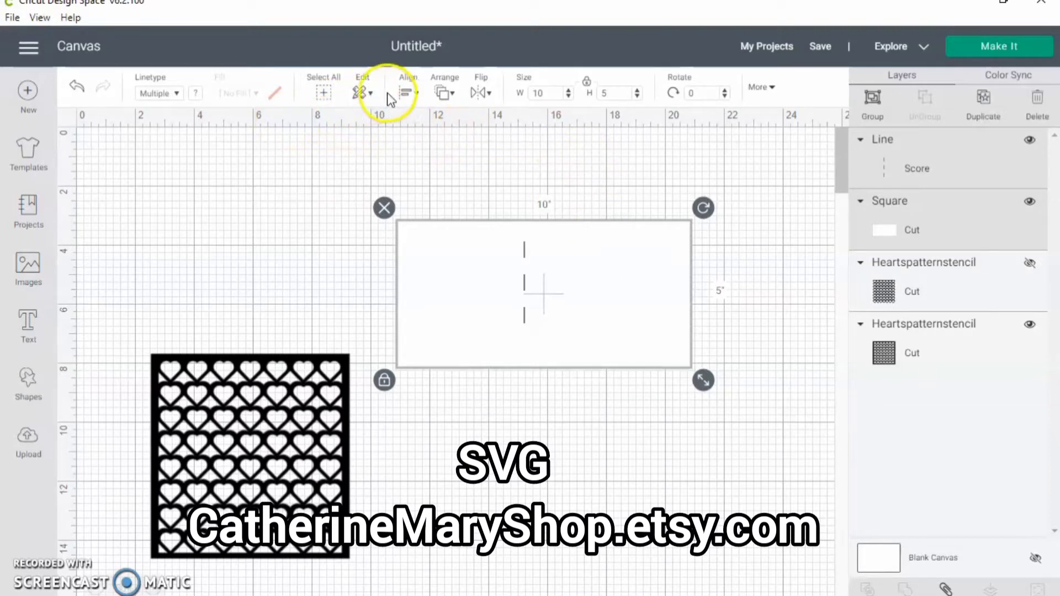
click(414, 99)
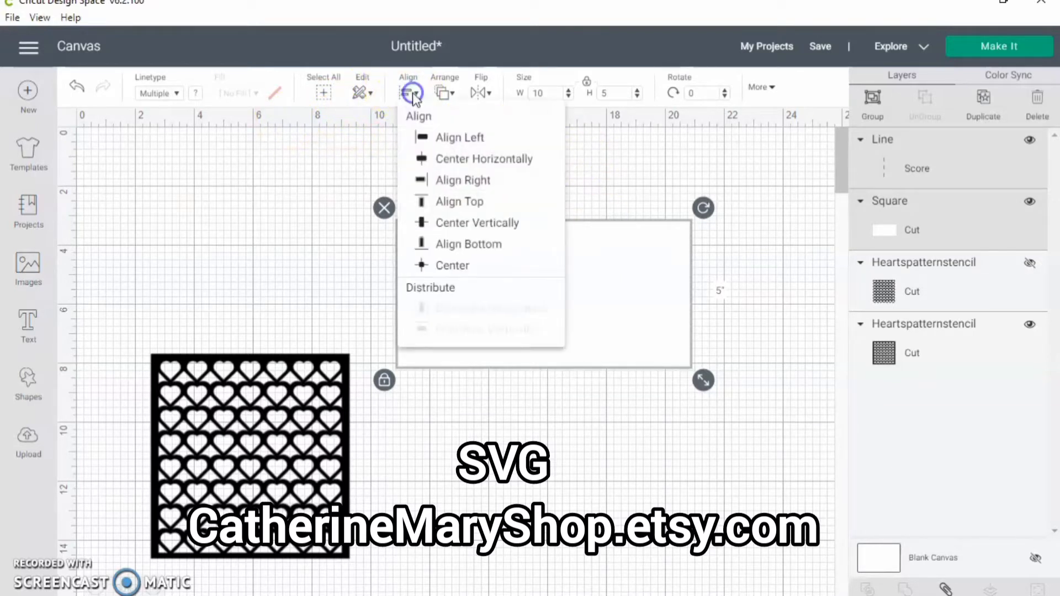
click(447, 265)
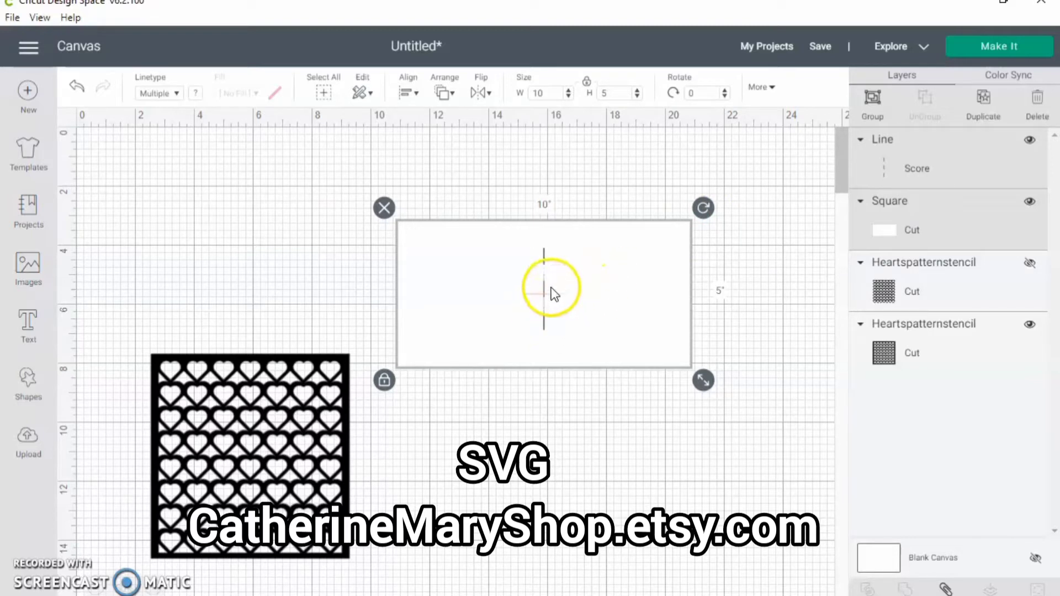
Select only the score line and set its height to 4"
click(545, 255)
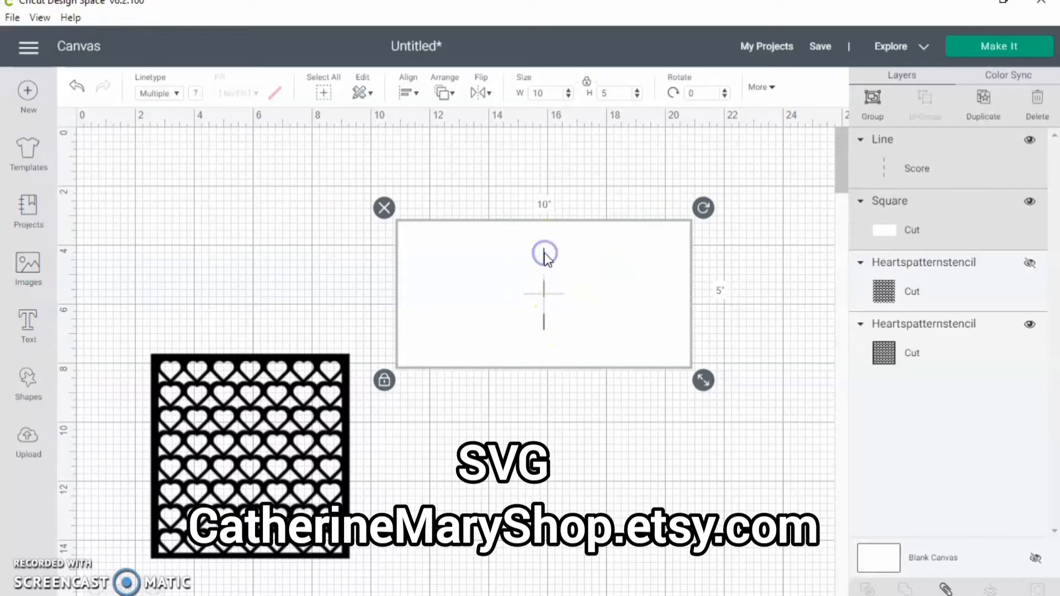
click(585, 185)
click(936, 168)
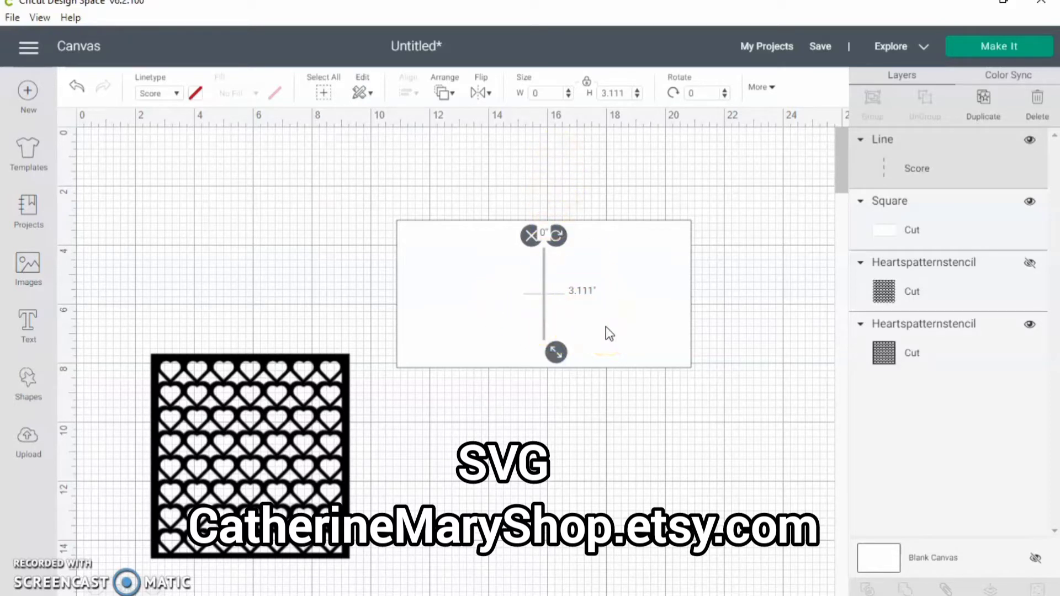
click(637, 90)
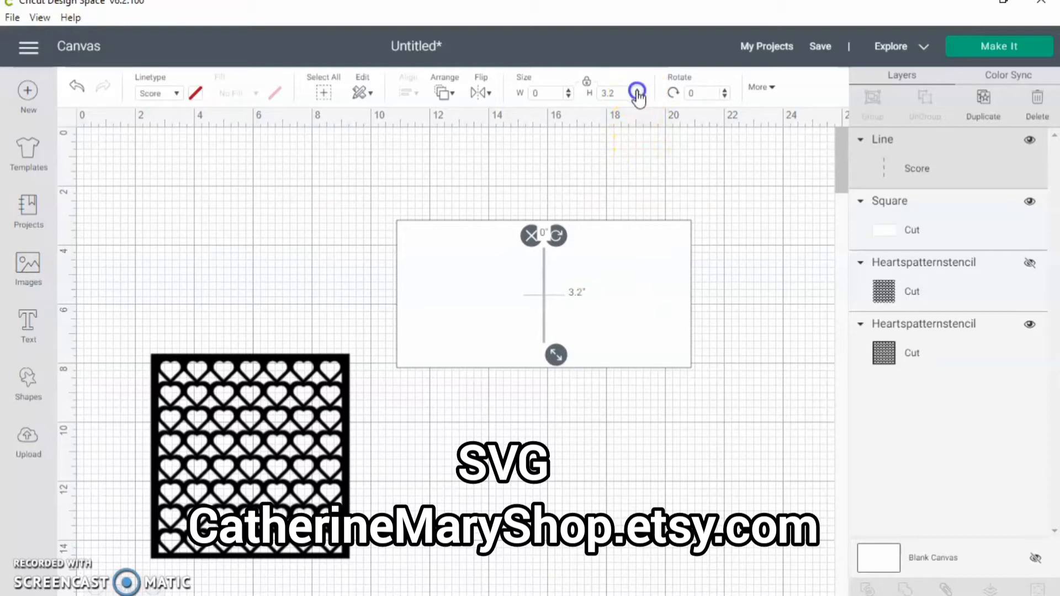
click(637, 91)
click(637, 90)
click(637, 91)
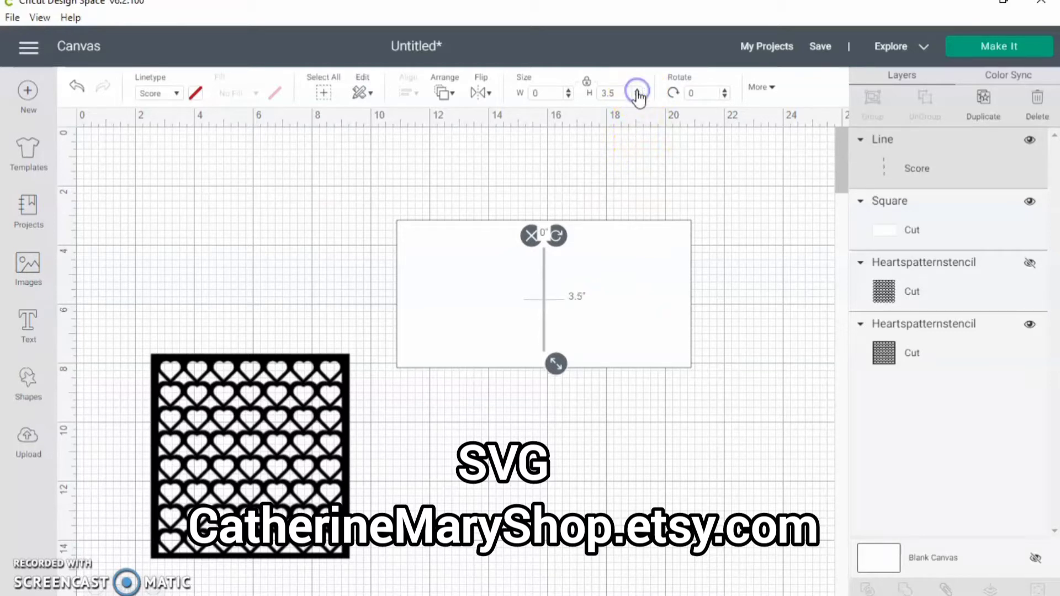
click(637, 90)
click(637, 91)
click(637, 90)
click(637, 91)
click(637, 91)
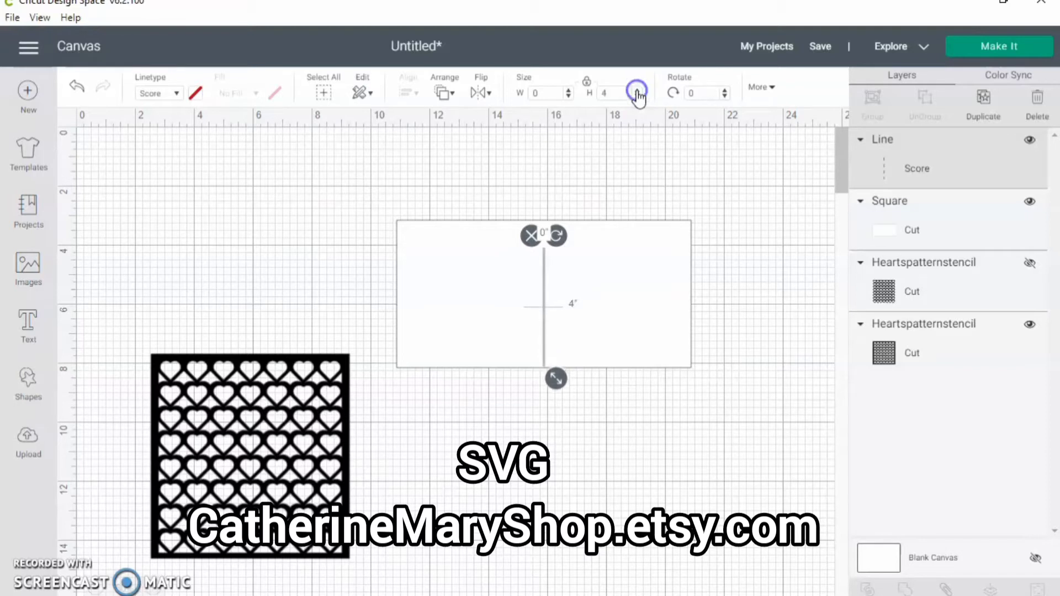
Nudge the score line straight up until its upper end is just inside the rectangle's top edge
click(562, 305)
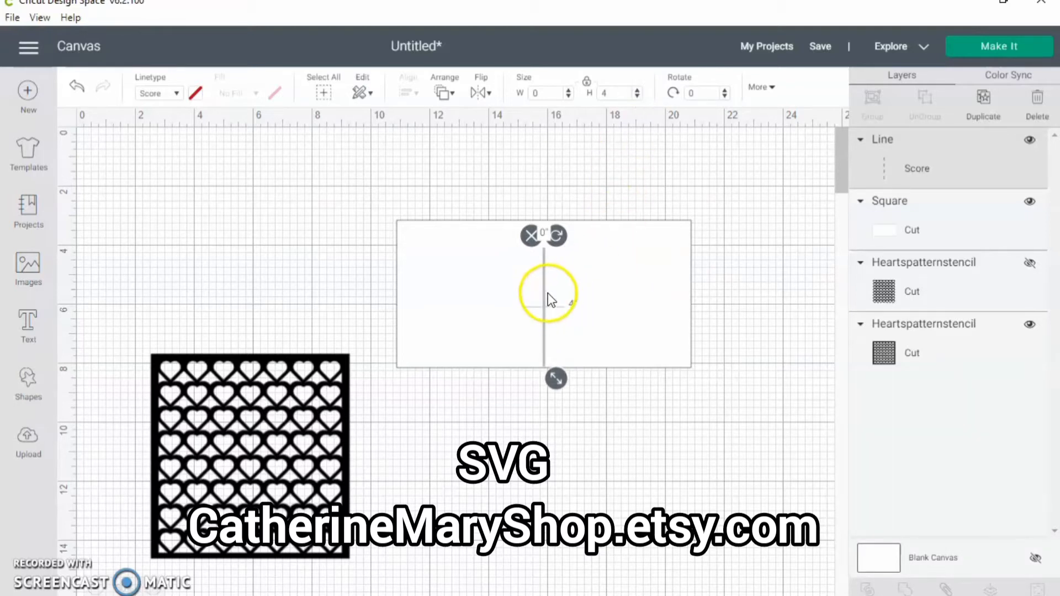
key(Up)
key(Up)
key(Up)
key(Up)
key(Up)
key(Up)
key(Up)
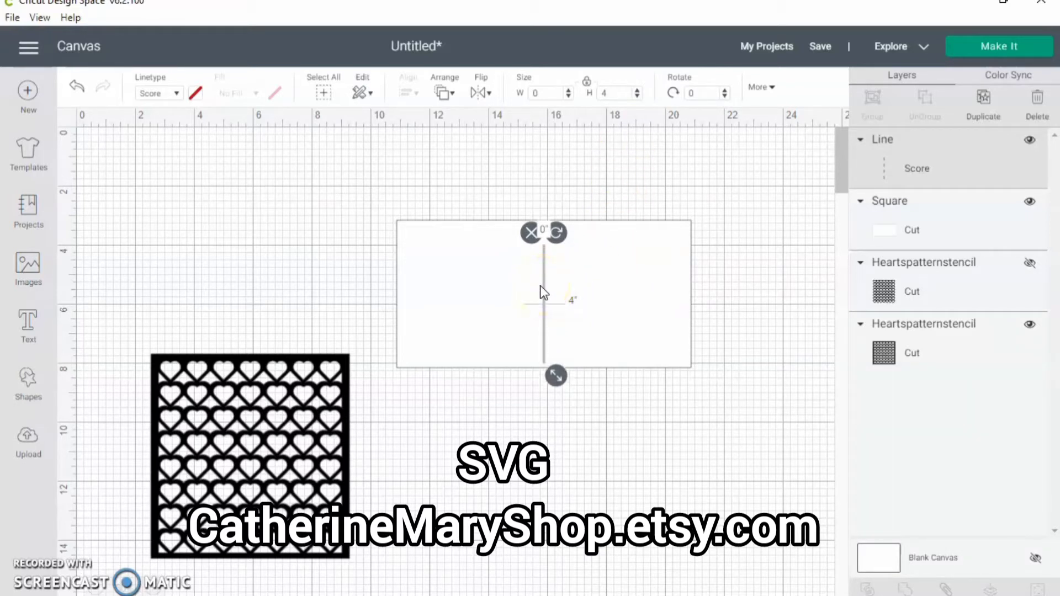
key(Up)
key(Up)
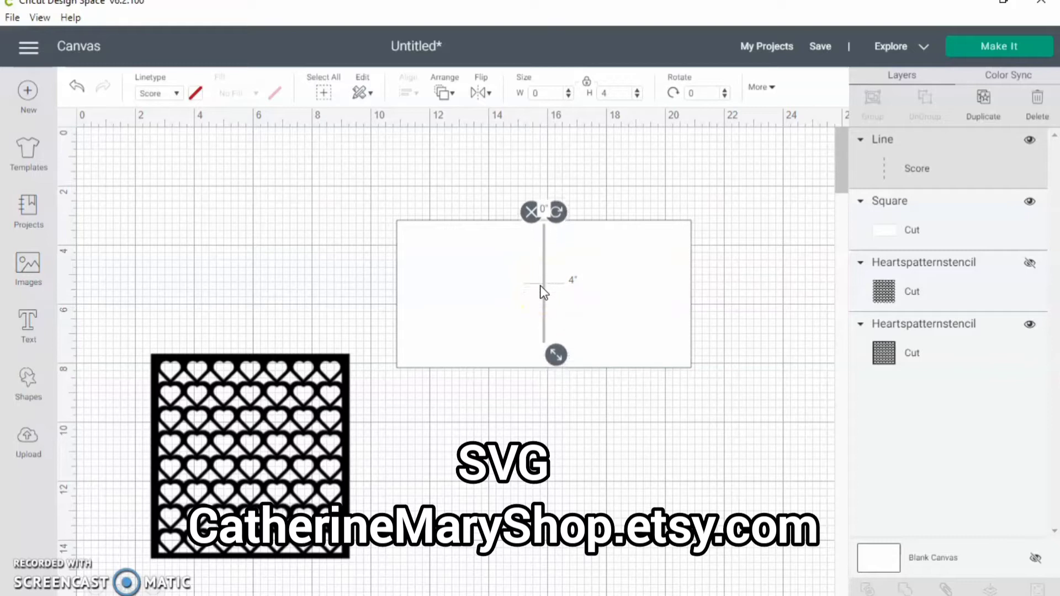
Increase the score line's height to 4.9" so it spans nearly the full height of the white rectangle
click(638, 90)
click(637, 90)
click(637, 90)
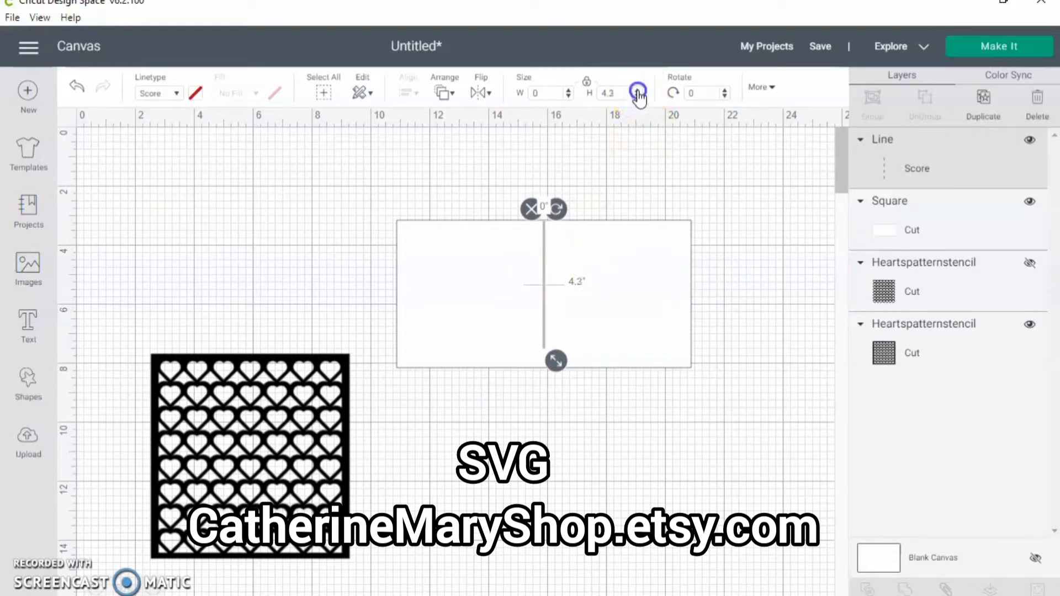
click(638, 90)
click(638, 90)
click(638, 90)
click(638, 90)
click(637, 90)
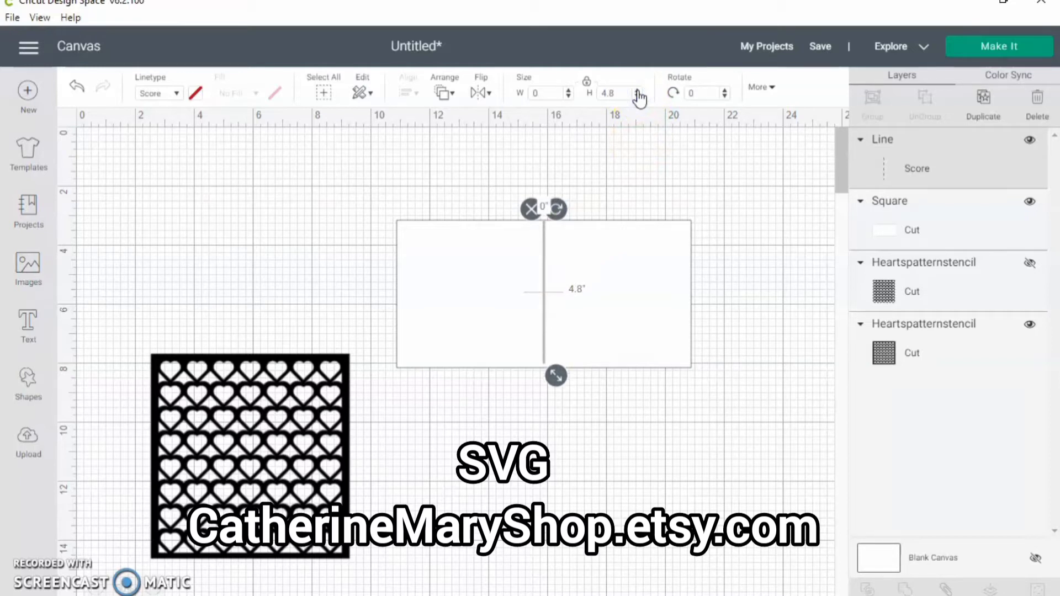
click(637, 90)
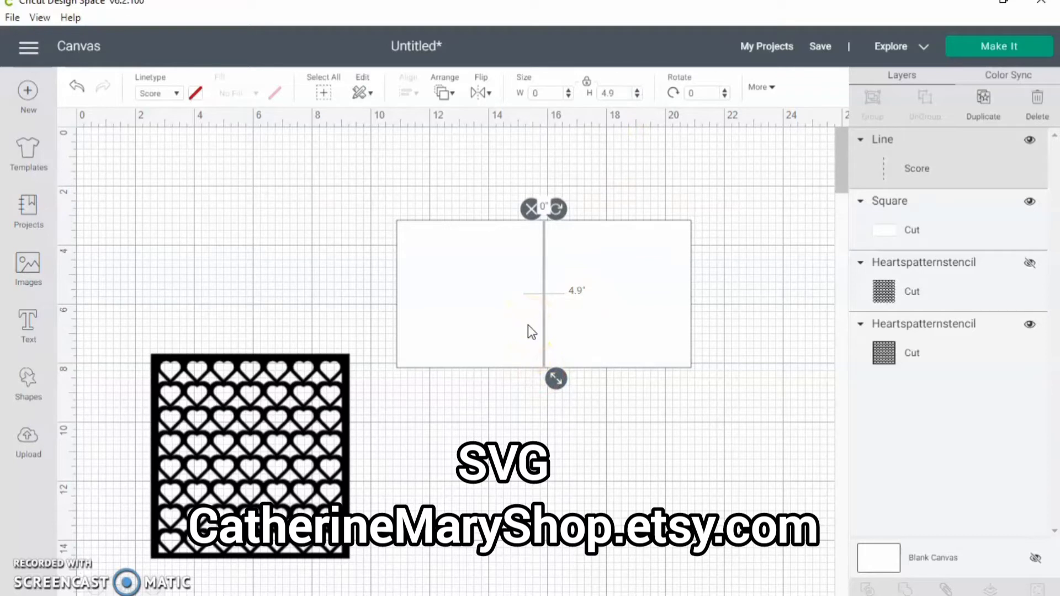
Attach the score line and the white 10" × 5" rectangle to each other as one card base
click(966, 228)
shift+click(963, 222)
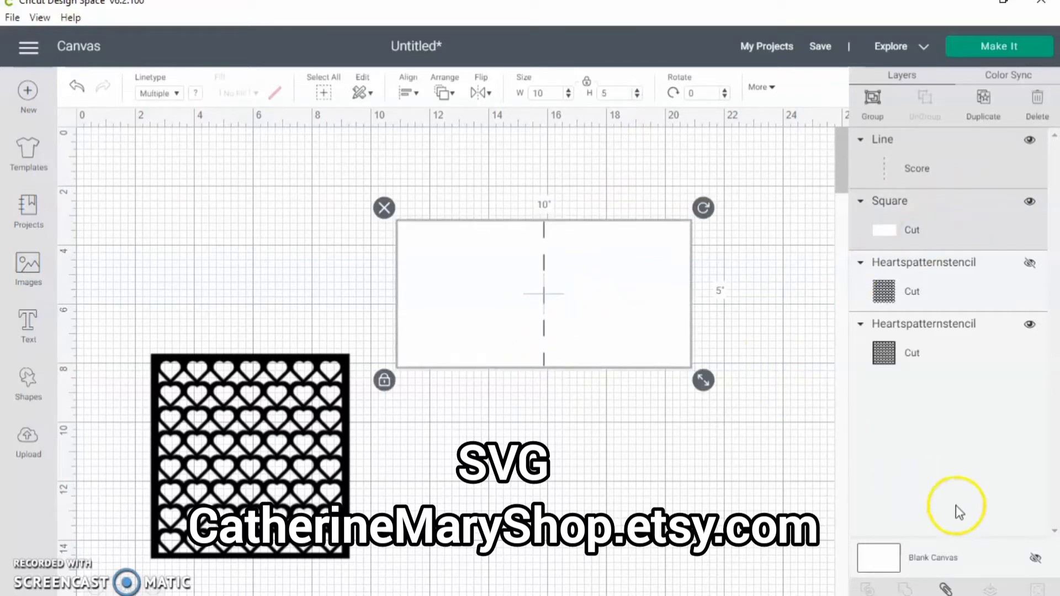
click(946, 588)
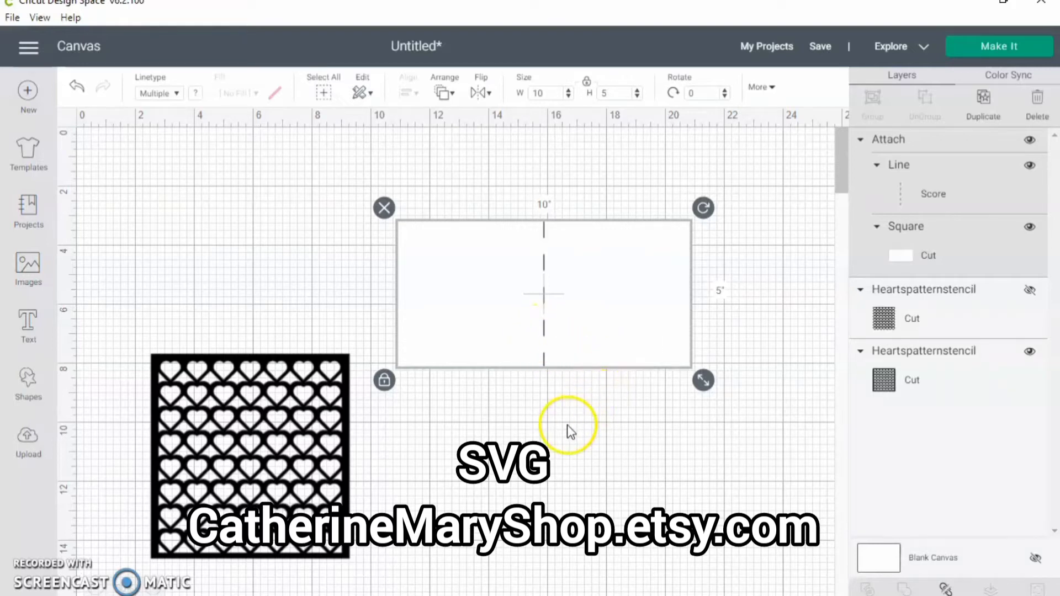
Resize the visible heart pattern stencil to 5" wide and 5" high, with its proportions unlocked for the height
click(216, 398)
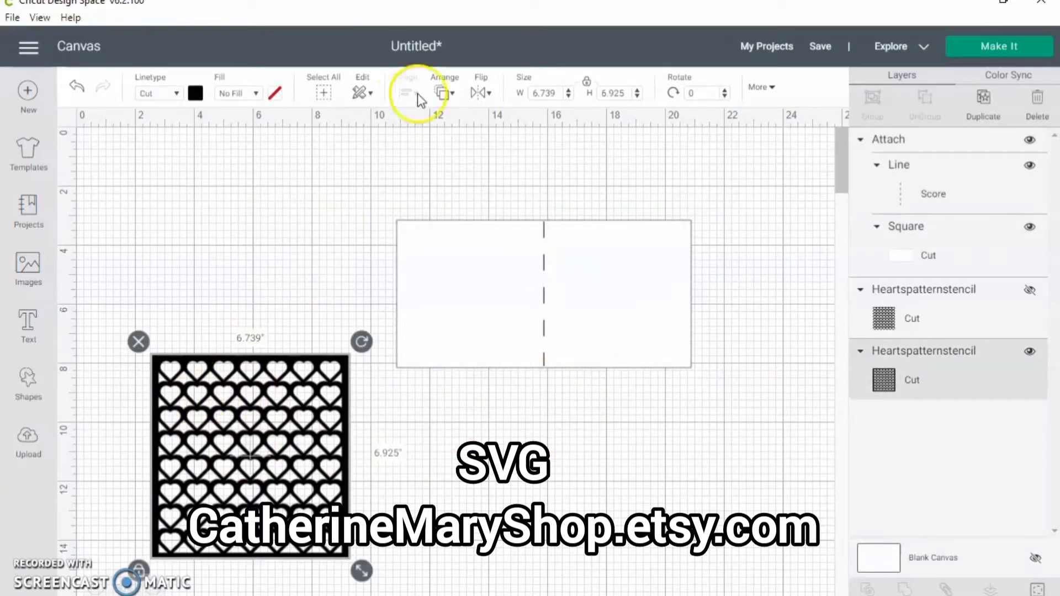
drag(560, 89, 529, 87)
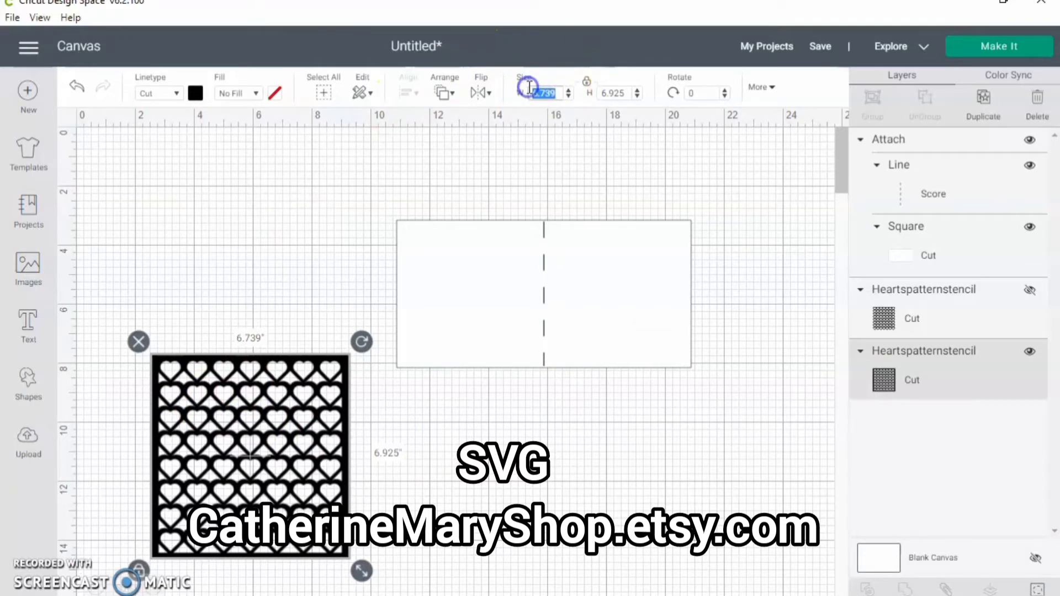
click(568, 90)
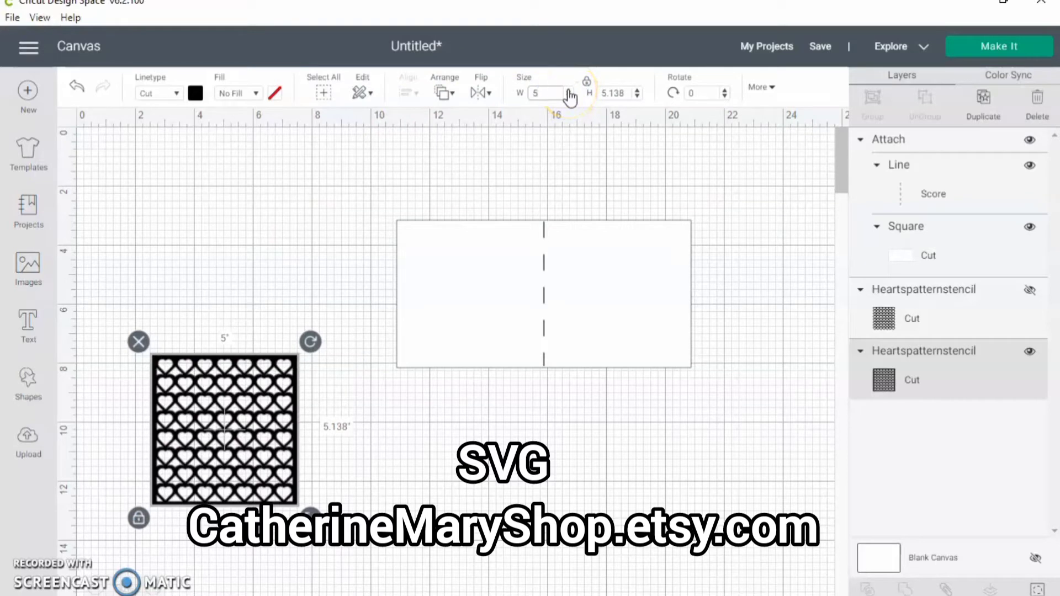
click(540, 94)
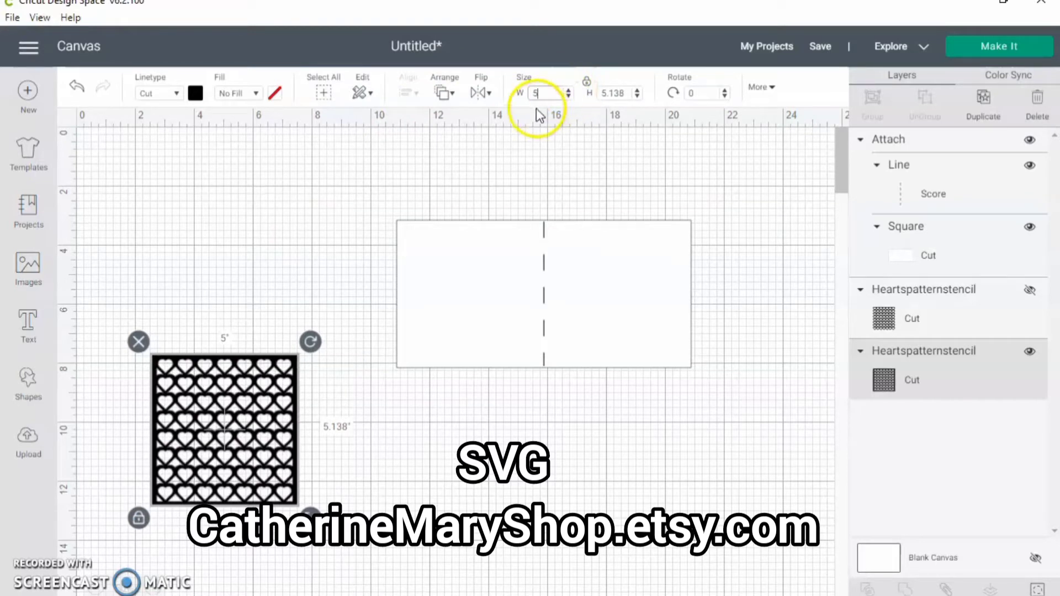
click(588, 84)
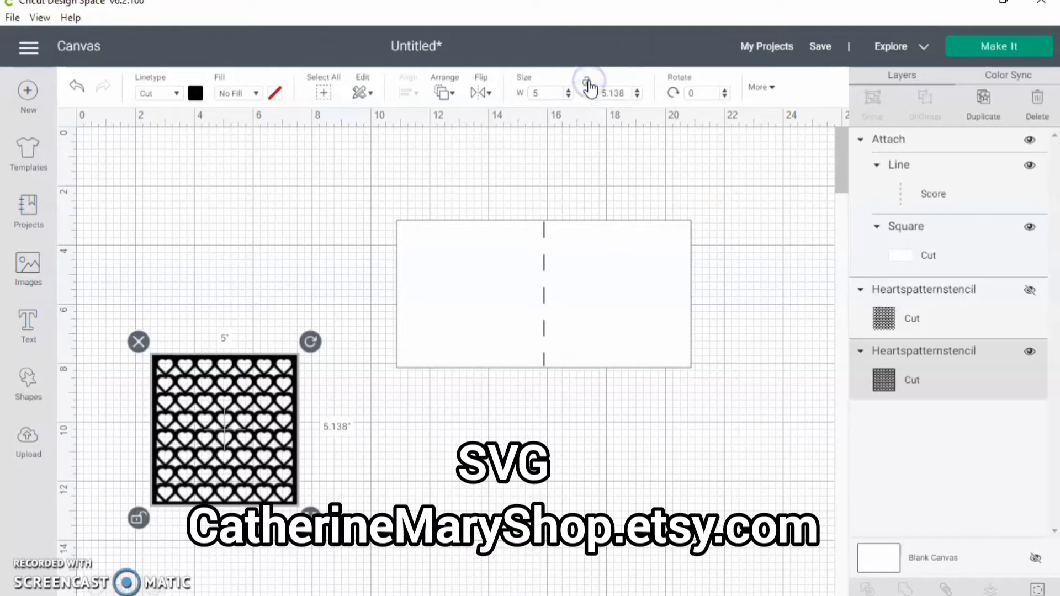
drag(630, 94, 595, 95)
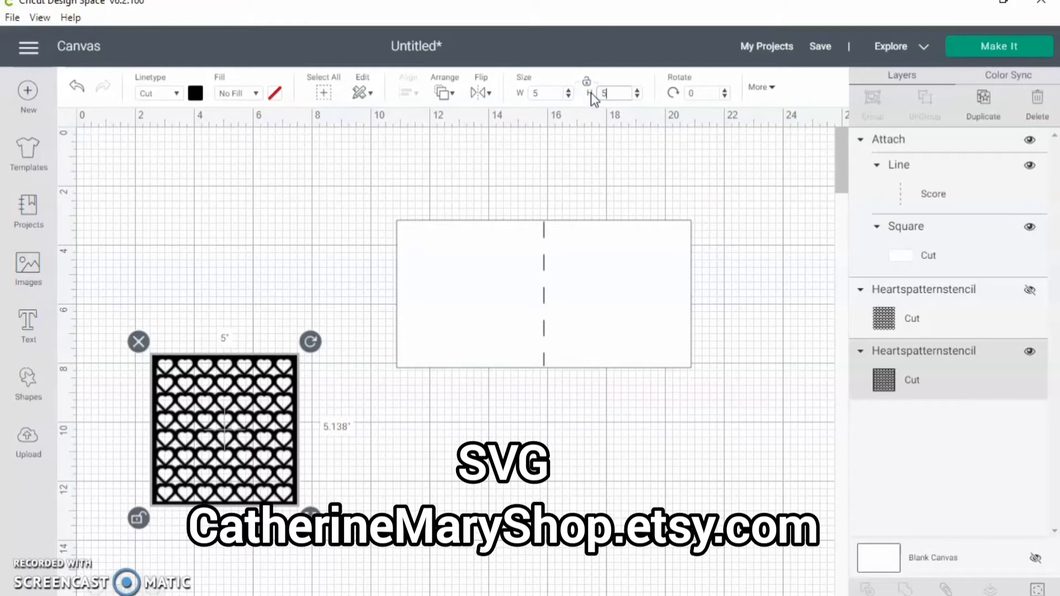
text(5)
key(Return)
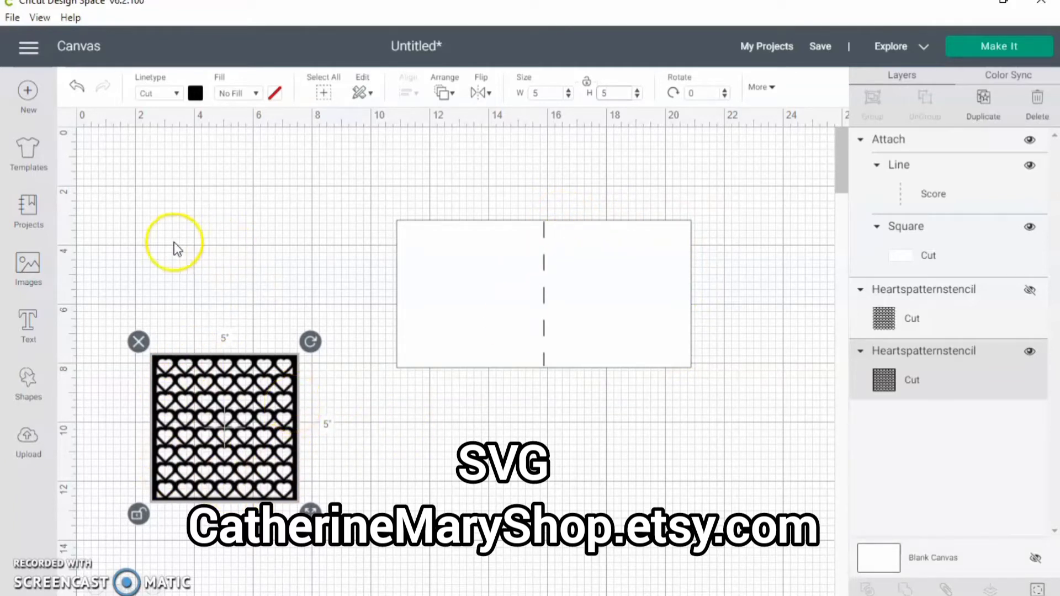
Add a square shape to the canvas and set its size to 5" × 5"
click(22, 389)
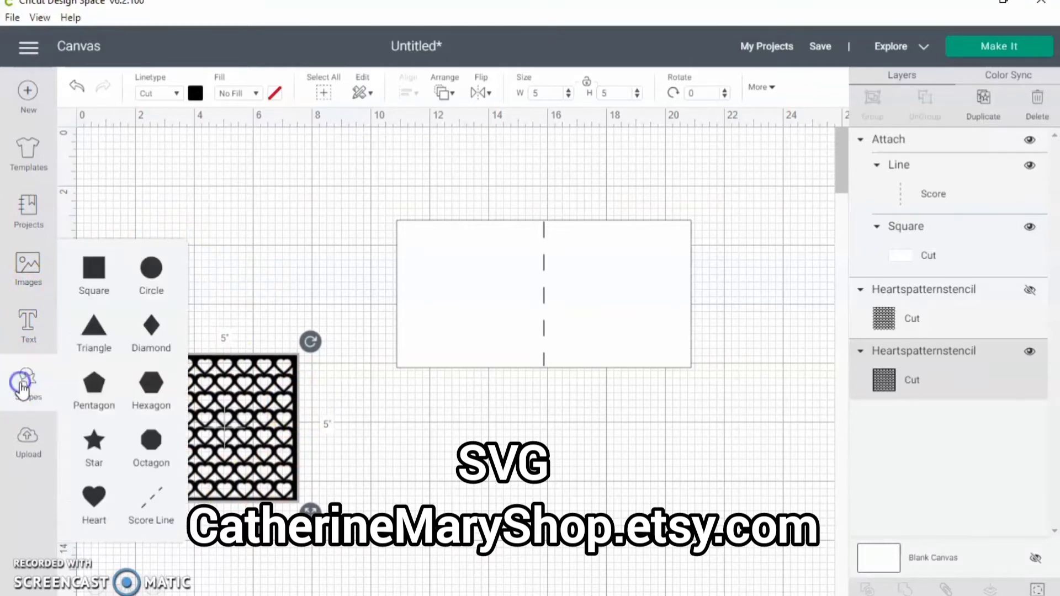
click(89, 274)
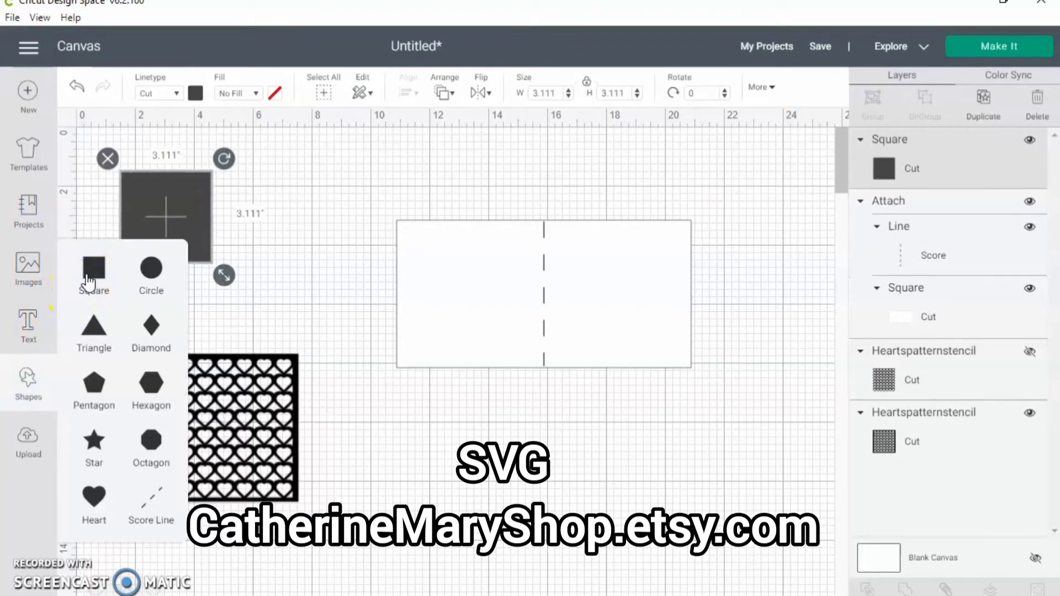
click(526, 92)
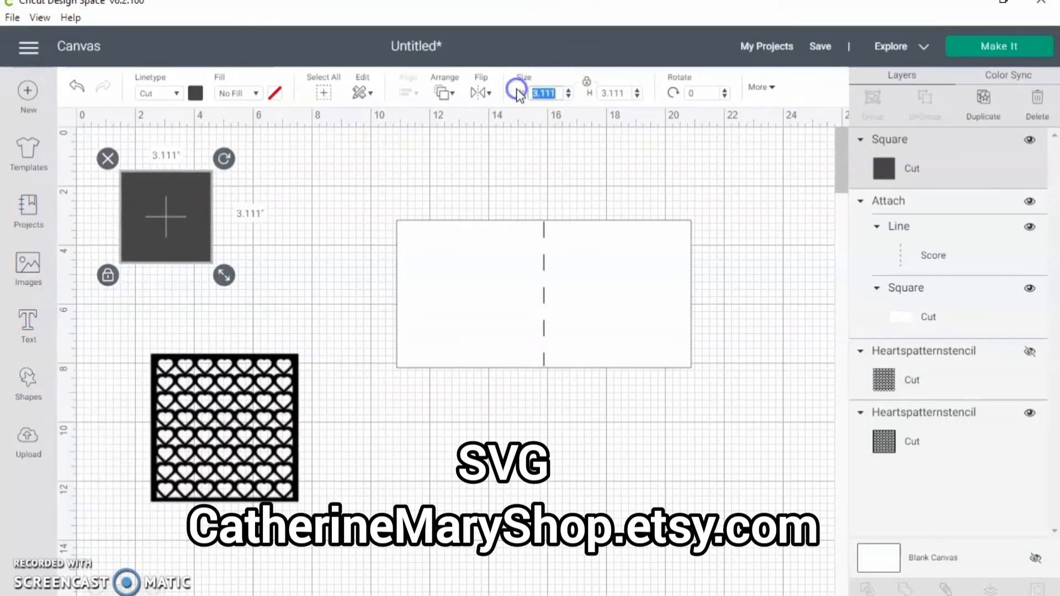
text(5)
key(Return)
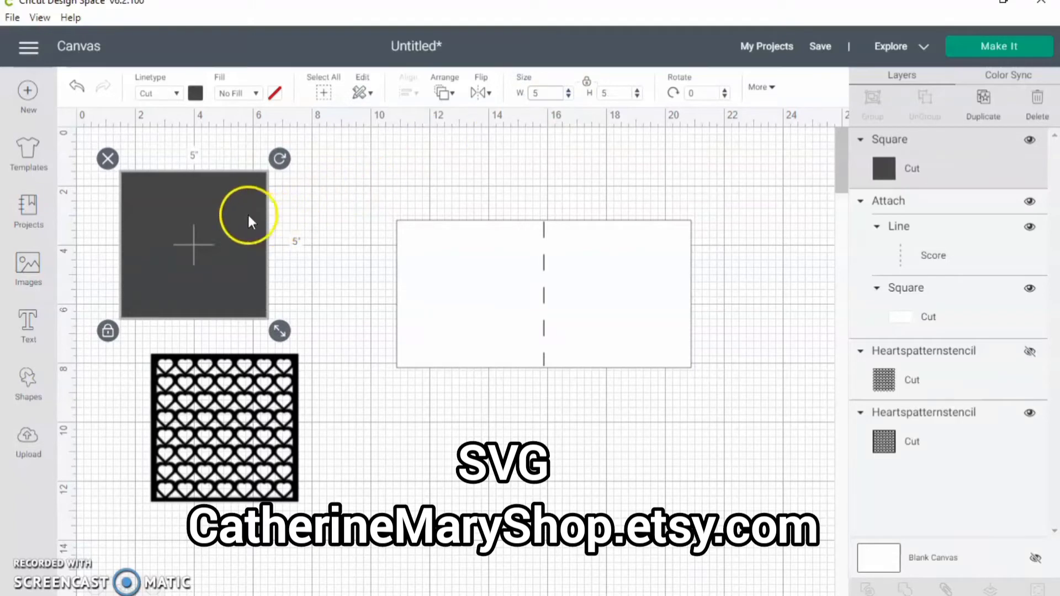
Change the new 5" square's material color to white
click(196, 95)
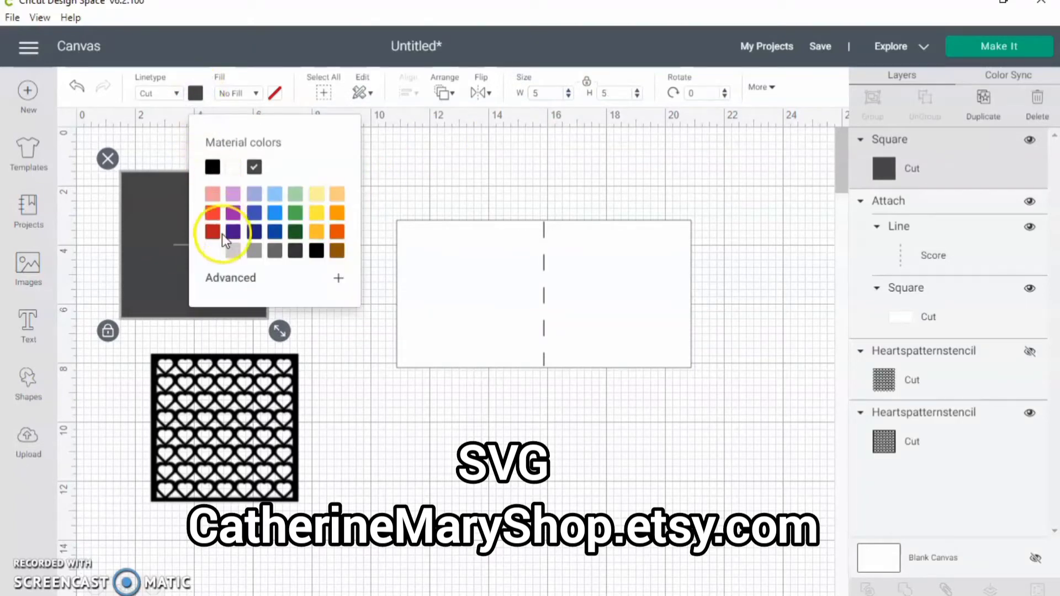
click(210, 249)
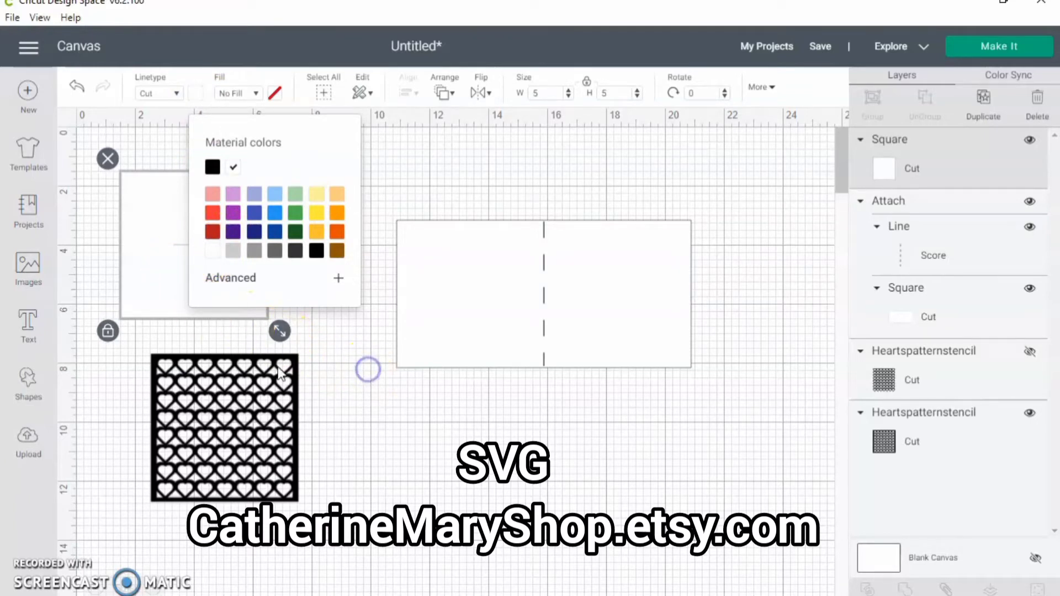
click(367, 370)
Move the 5" square just below the card base and send the heart stencil to the front, keeping it clear of the square
drag(144, 253, 408, 474)
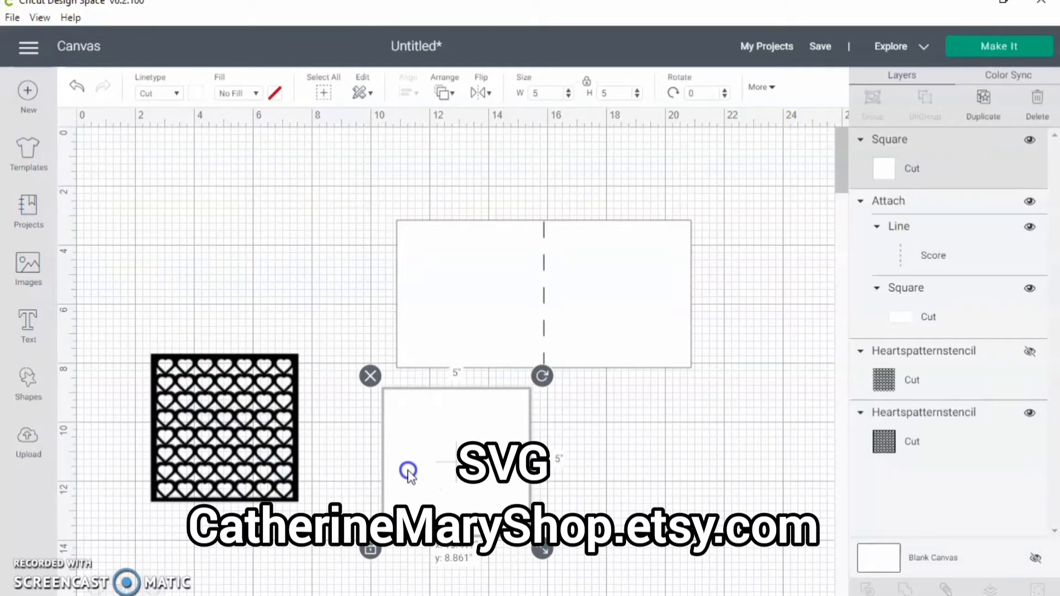
click(217, 408)
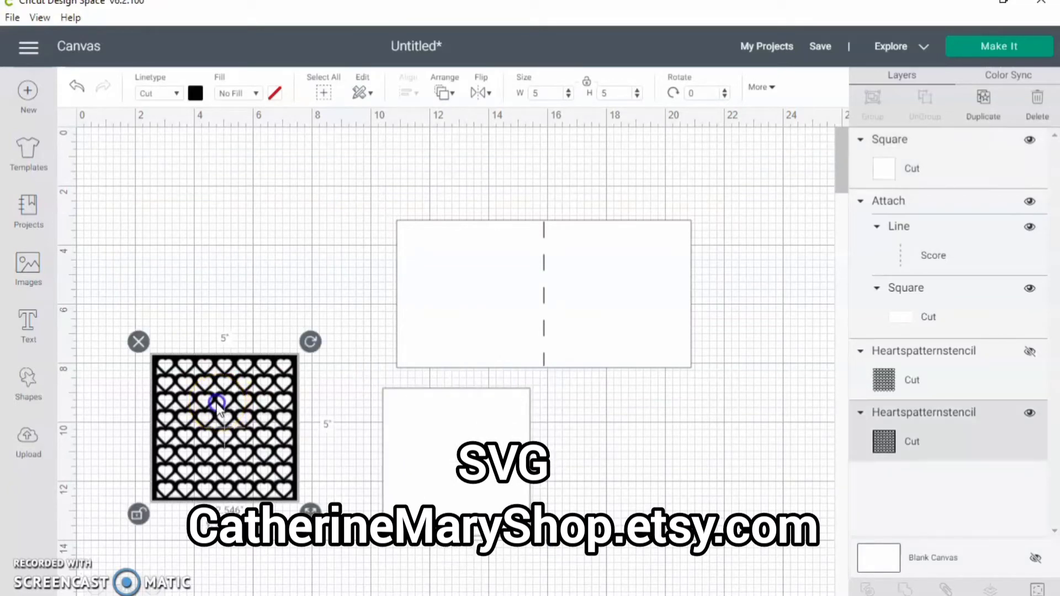
drag(217, 409, 311, 415)
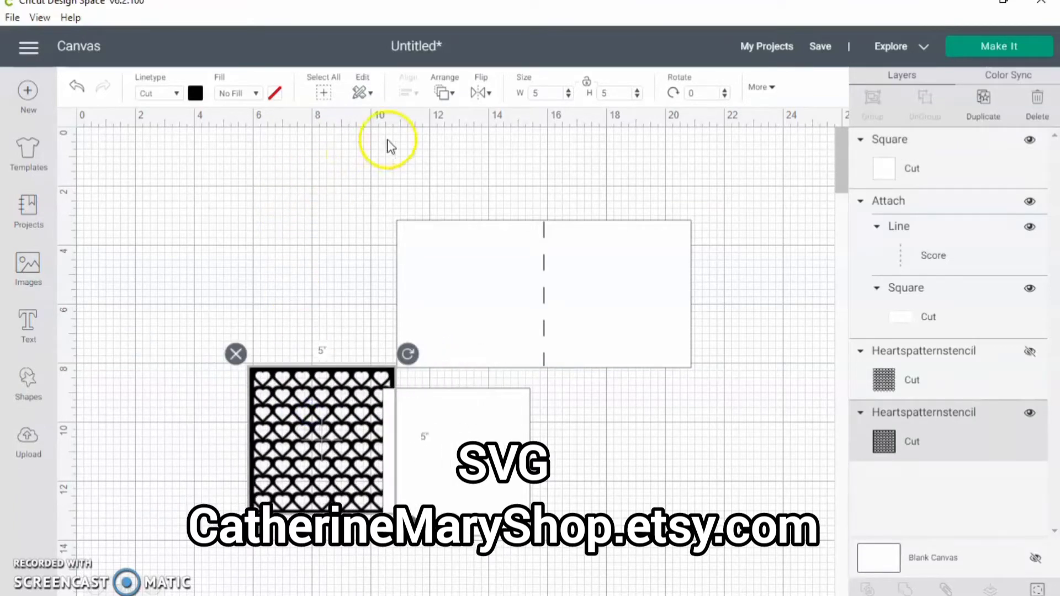
click(445, 93)
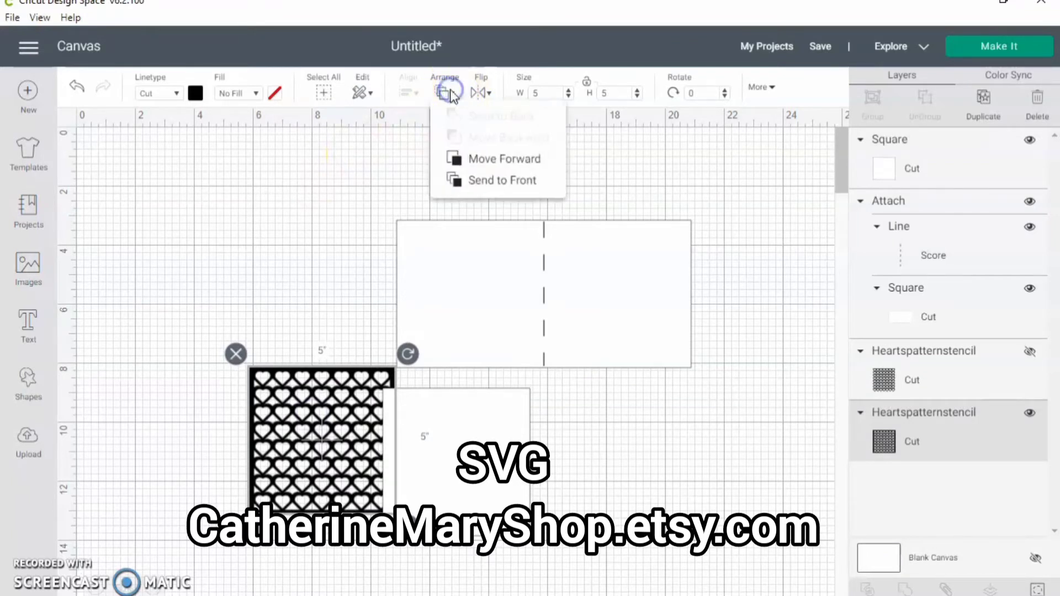
click(473, 181)
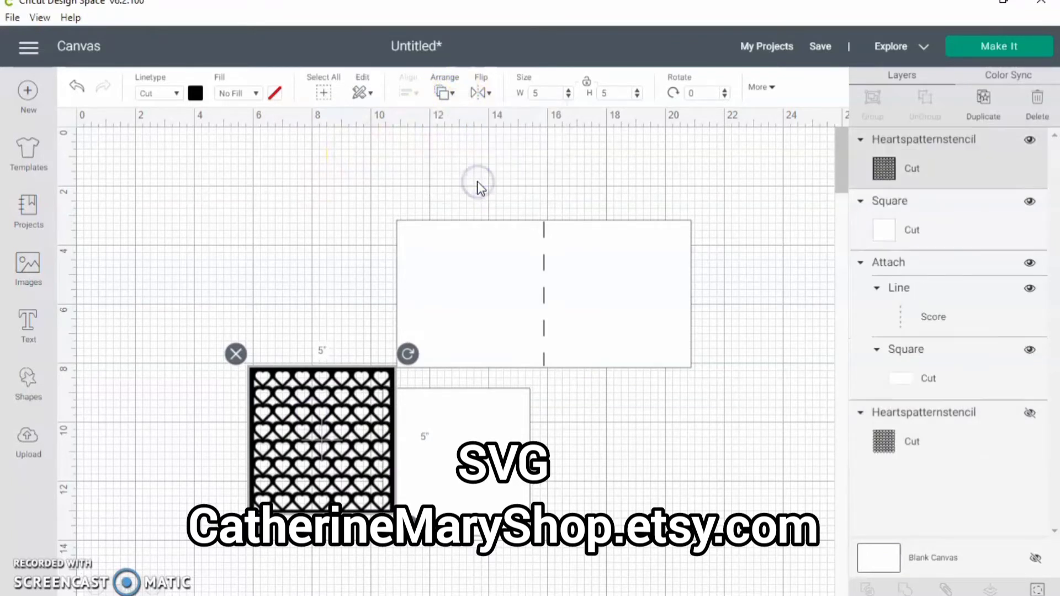
drag(269, 430, 197, 386)
Change the 5" square's material color to bright red
click(438, 430)
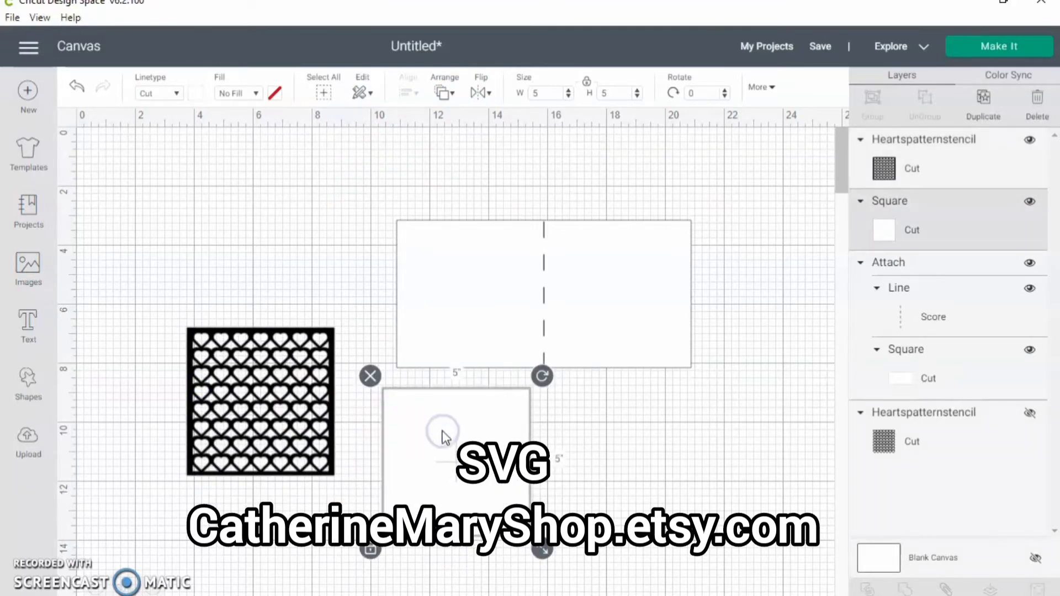
click(197, 94)
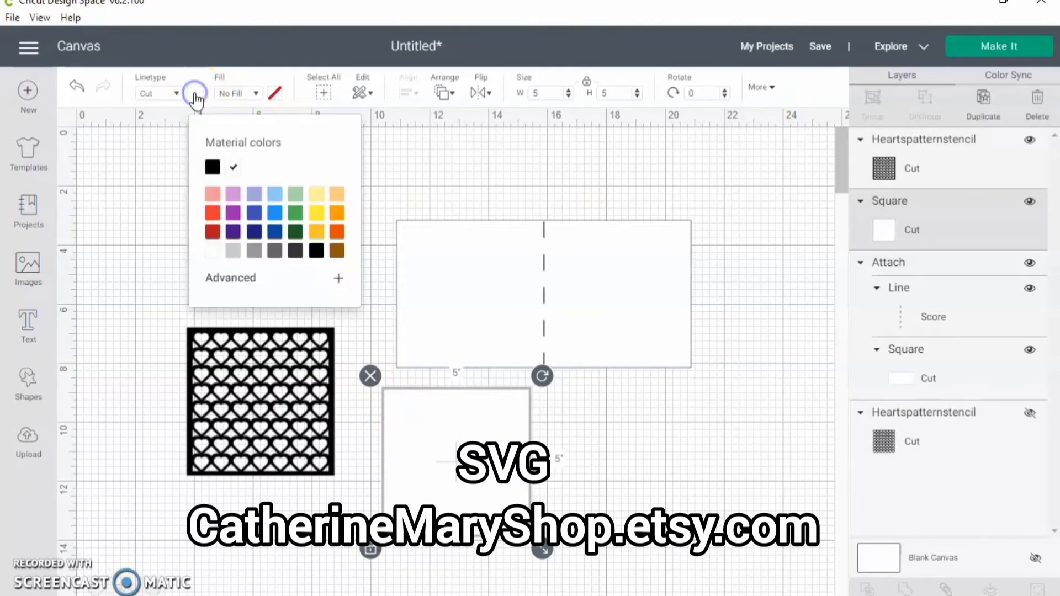
click(212, 214)
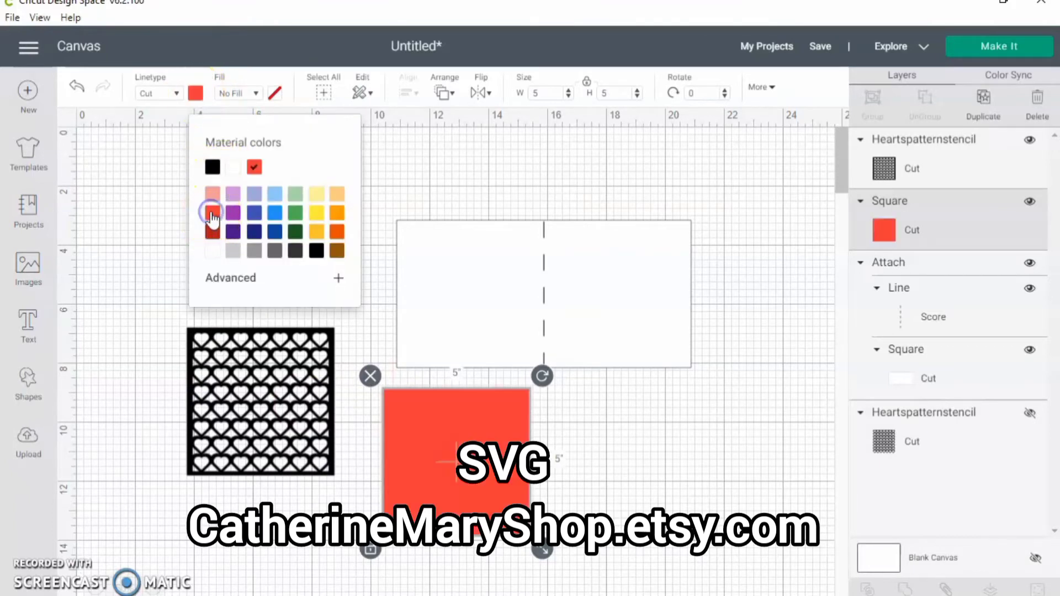
click(168, 228)
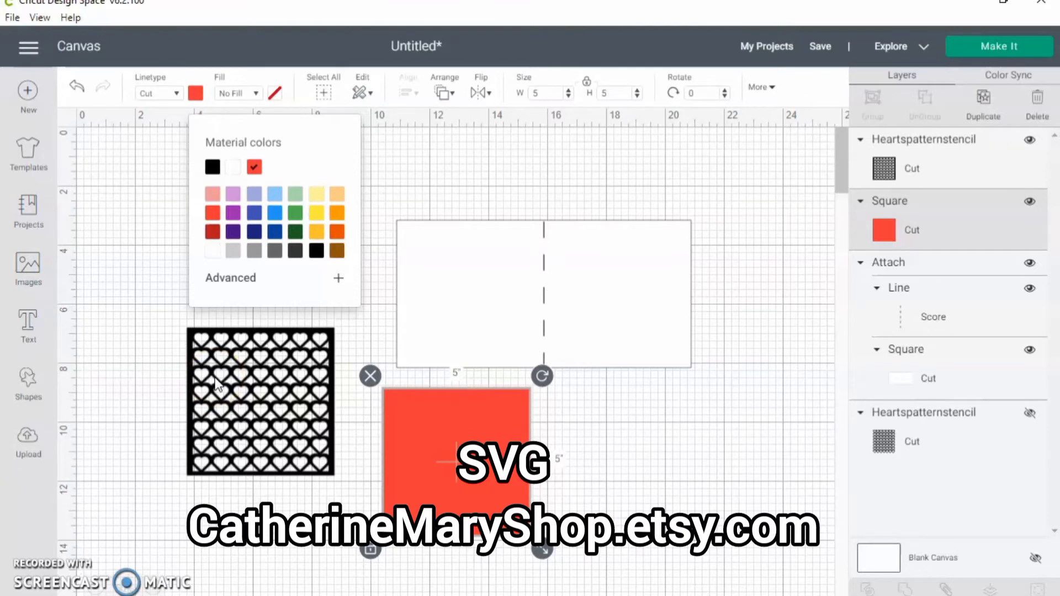
click(462, 408)
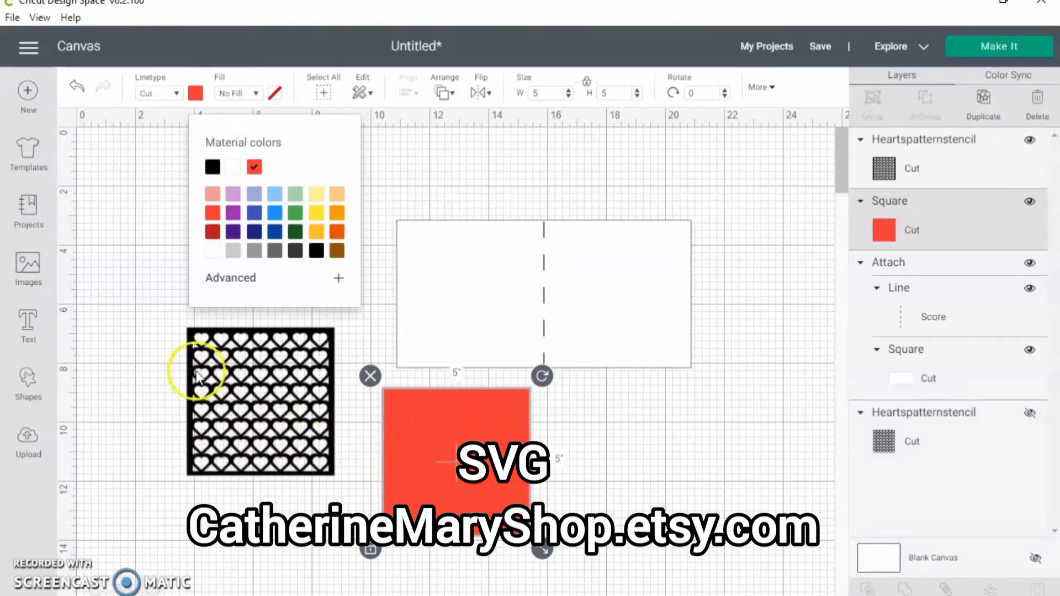
Change the heart pattern stencil's material color to white
click(241, 431)
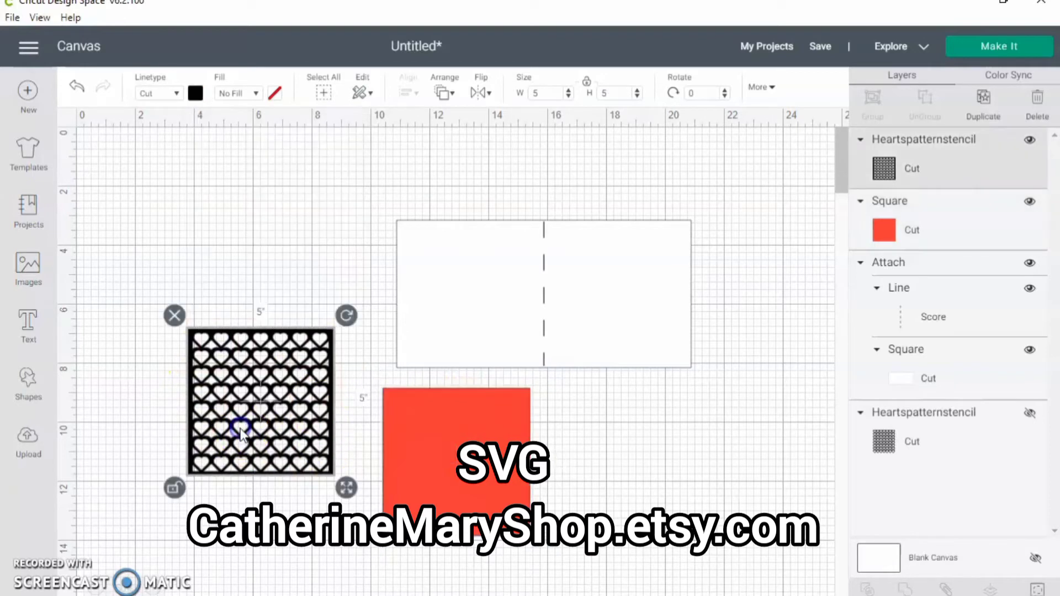
click(196, 96)
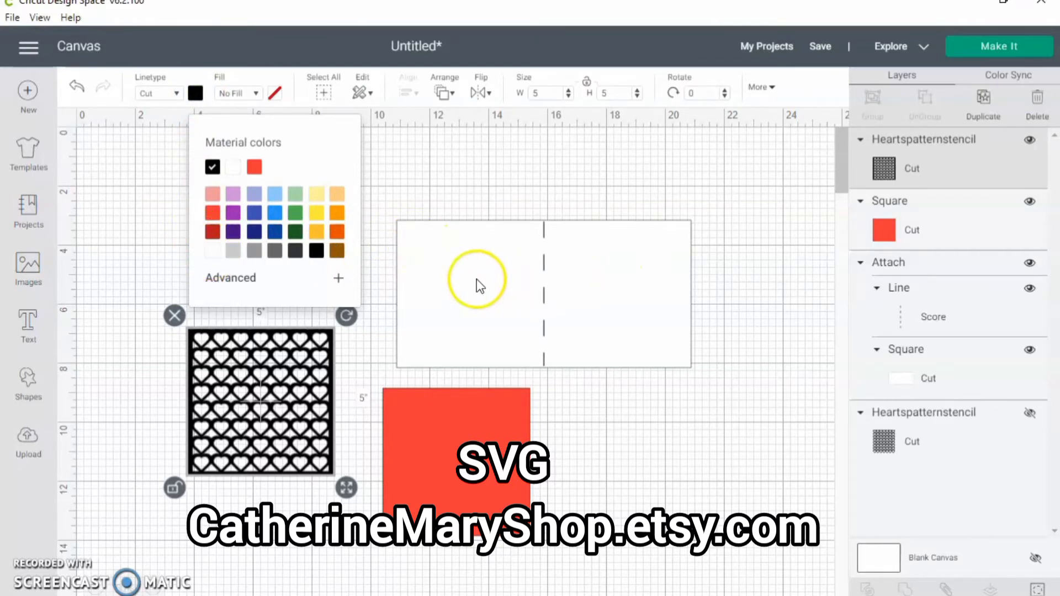
click(213, 254)
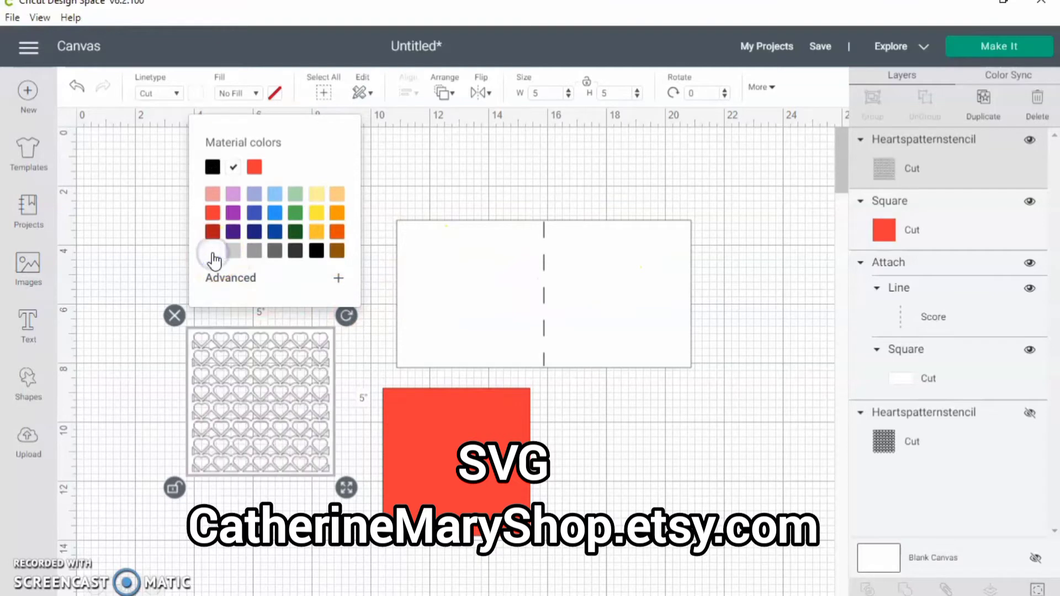
Move the white heart stencil onto the red square so their edges roughly line up
click(205, 377)
drag(206, 377, 398, 429)
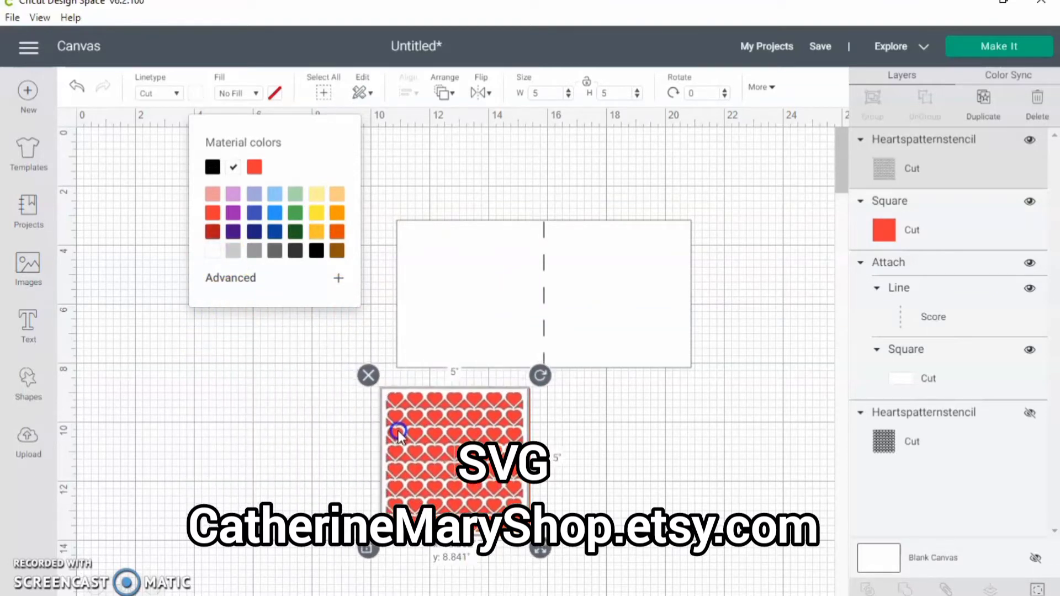
click(441, 432)
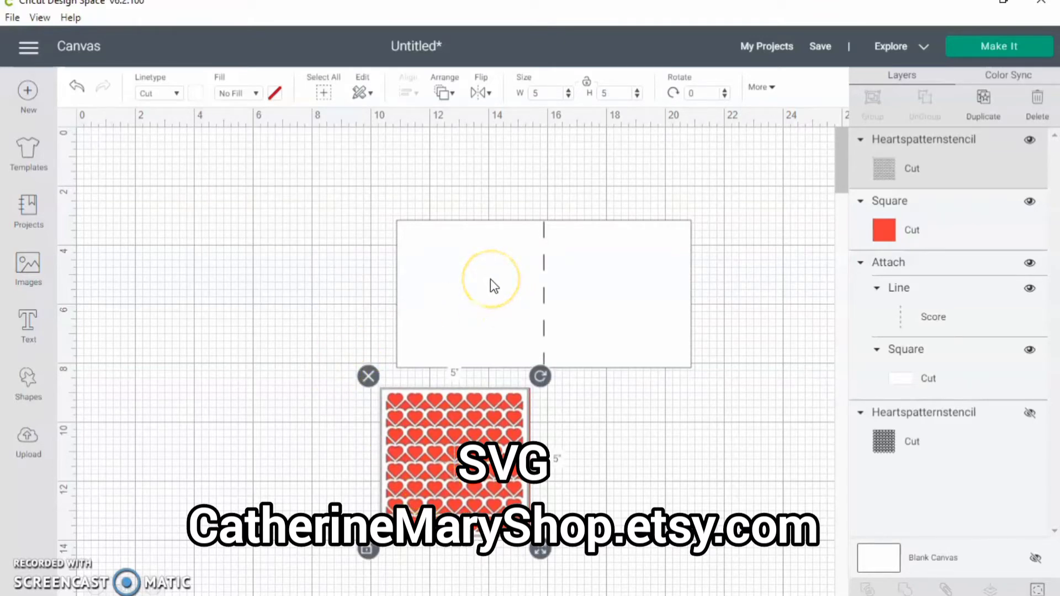
Move the card base higher on the canvas and place the stencil and red square together over its right half
drag(490, 279, 494, 218)
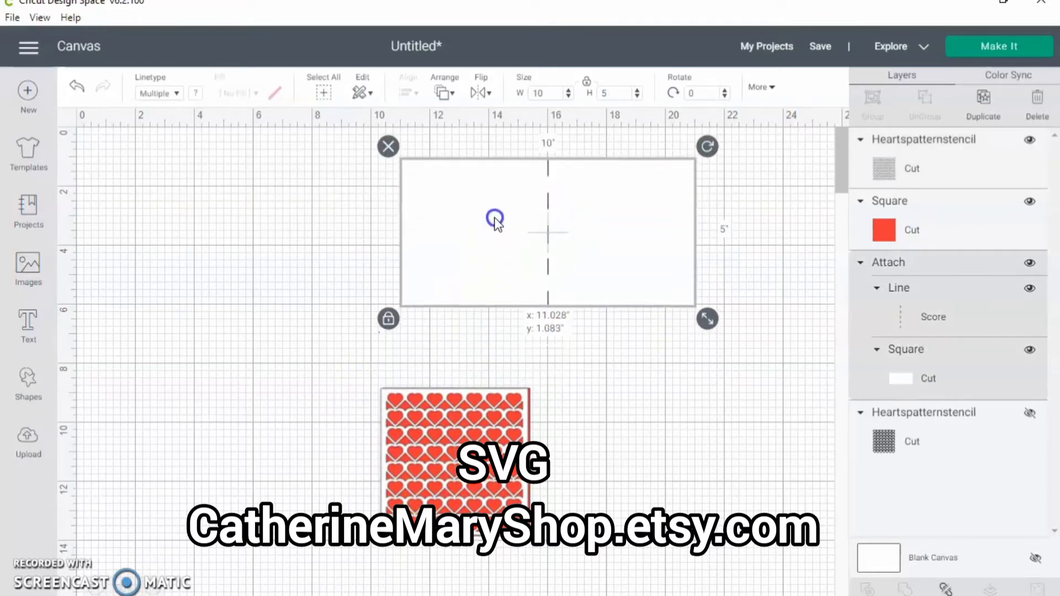
click(344, 405)
drag(338, 359, 579, 554)
drag(409, 493, 568, 264)
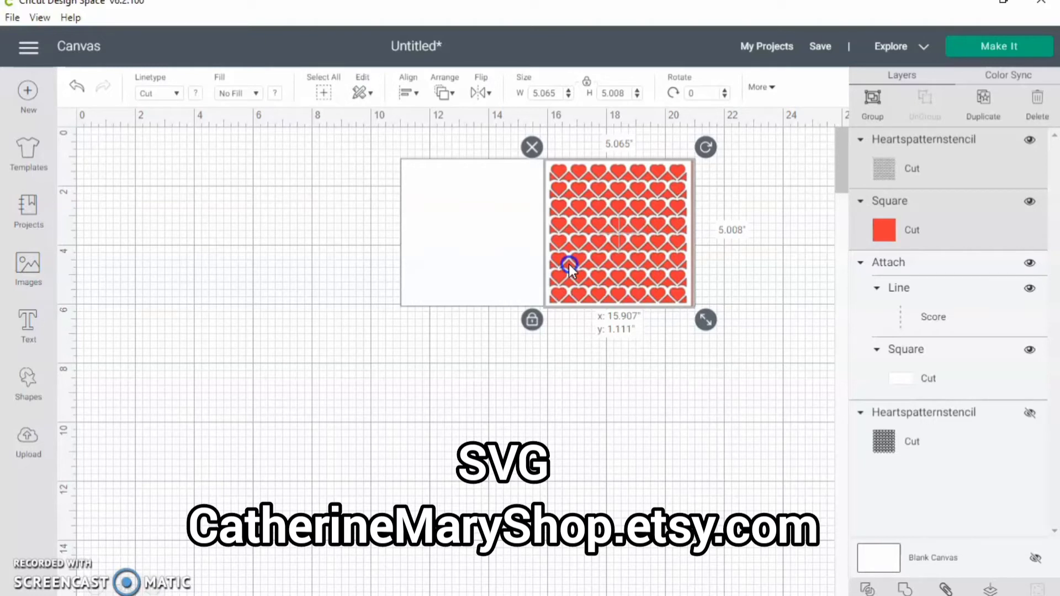
Scale the heart stencil and red square together to about 4.09" × 4.05" and center them on the card's right half
drag(569, 264, 575, 435)
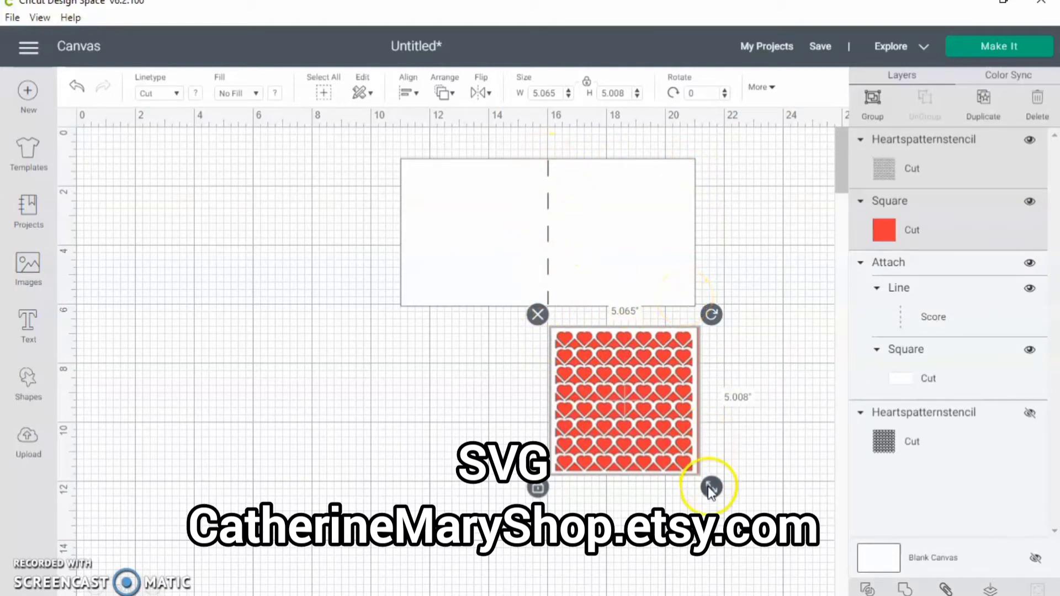
drag(711, 488, 689, 466)
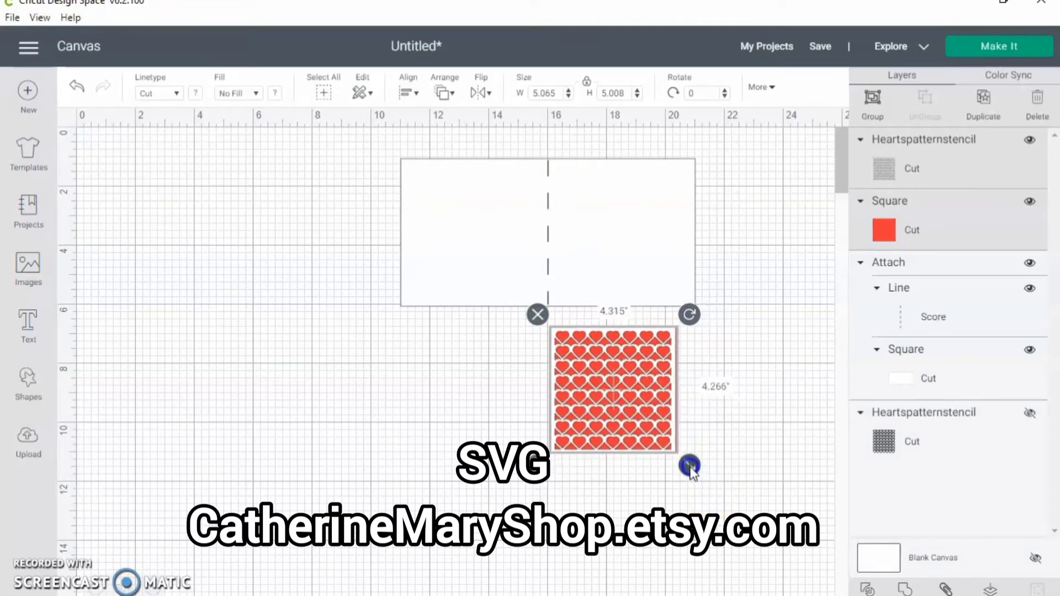
drag(691, 470, 685, 460)
click(615, 392)
drag(589, 412, 603, 259)
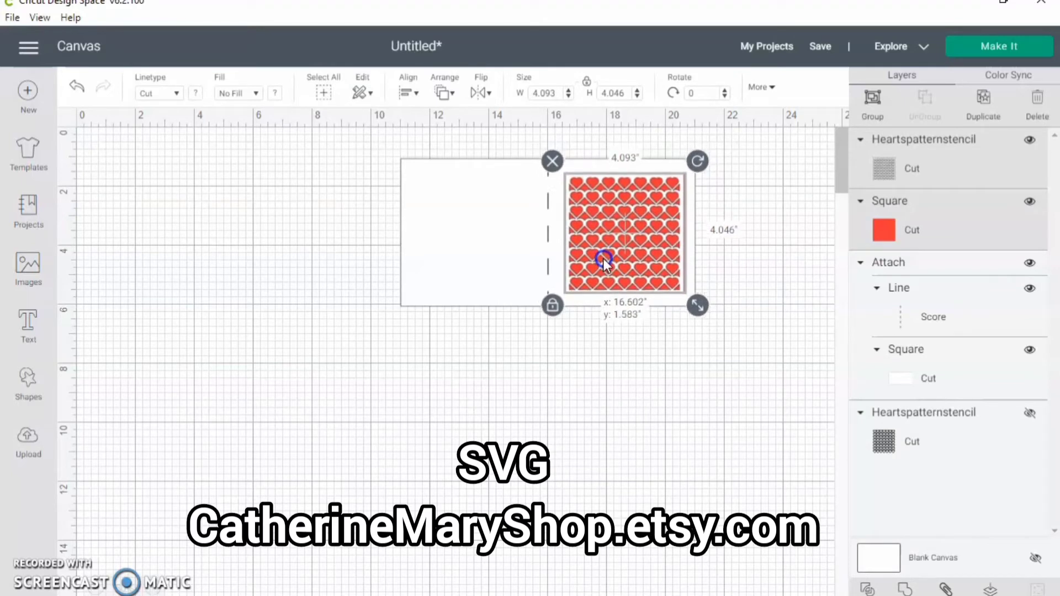
drag(603, 258, 602, 258)
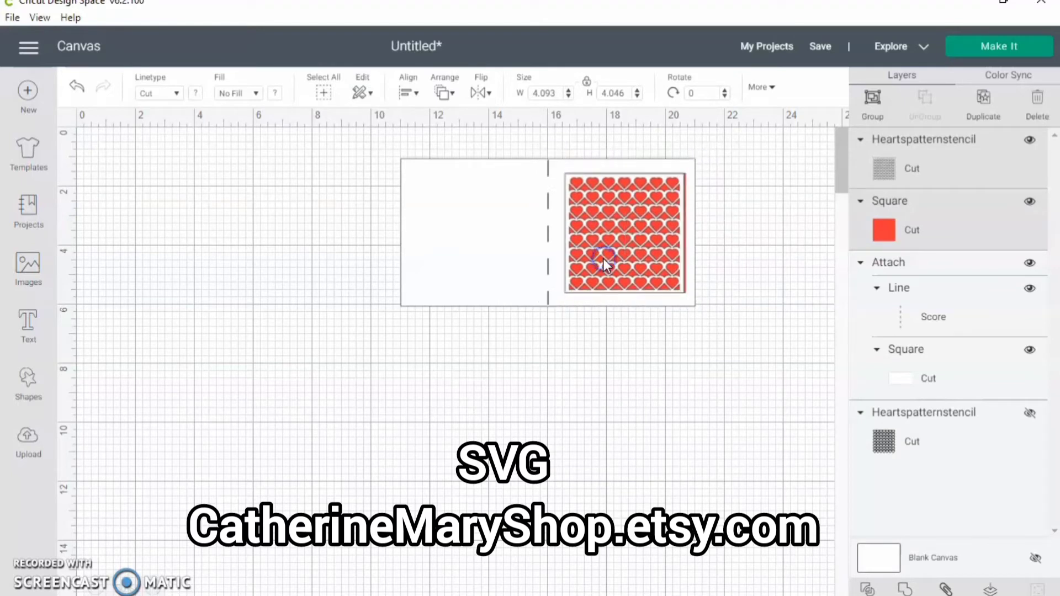
click(576, 381)
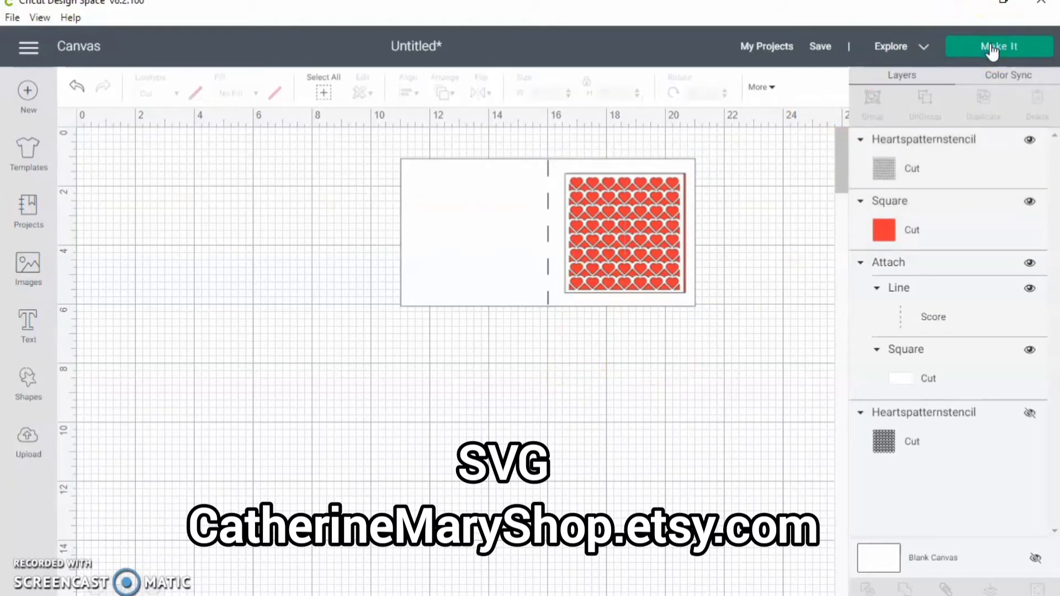
Preview how the pieces are laid out on both cutting mats, and return to the canvas
click(358, 395)
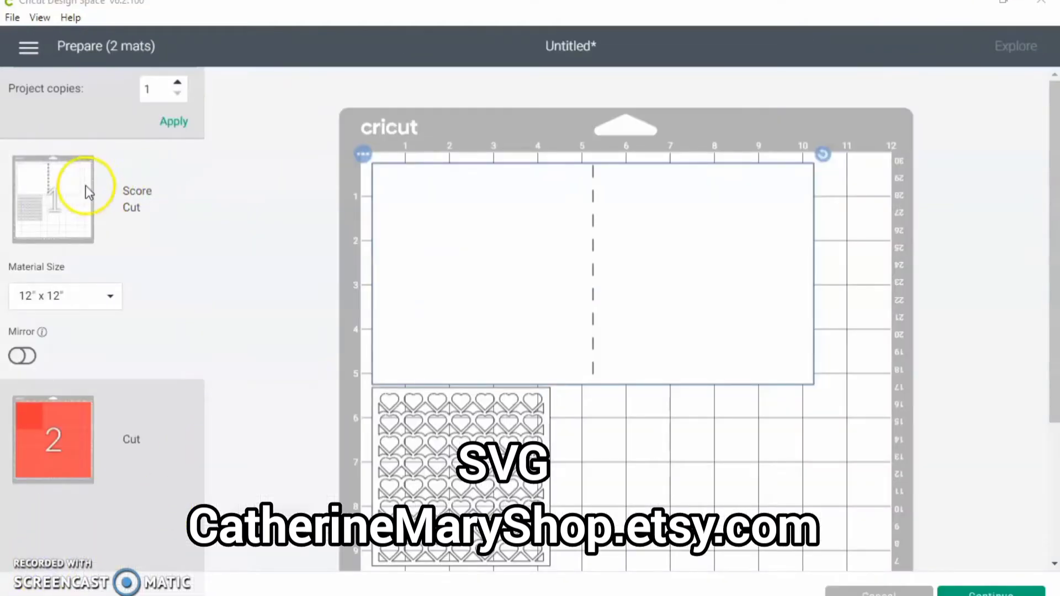
click(41, 462)
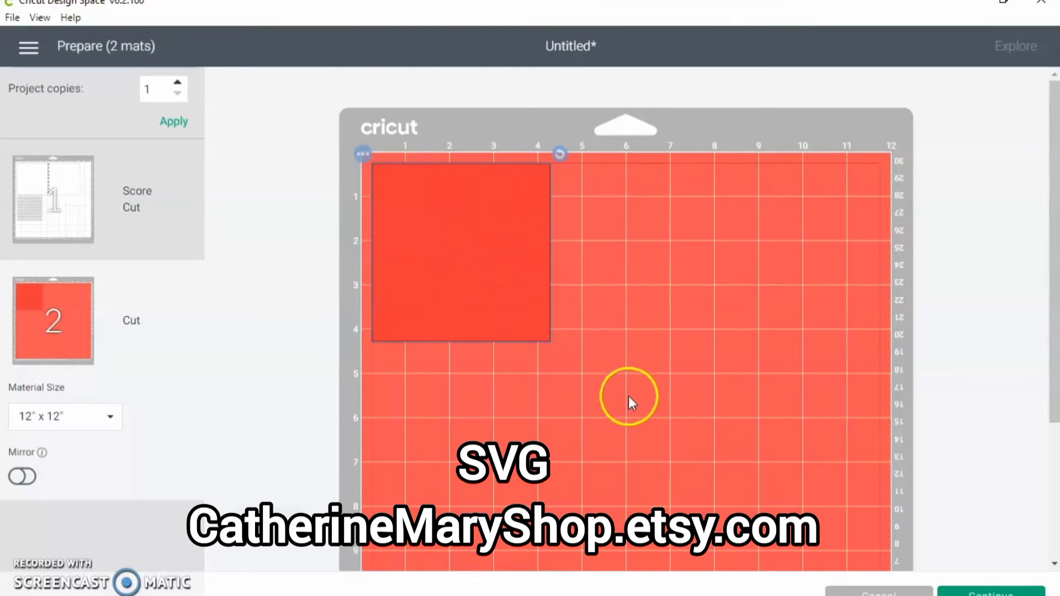
click(876, 590)
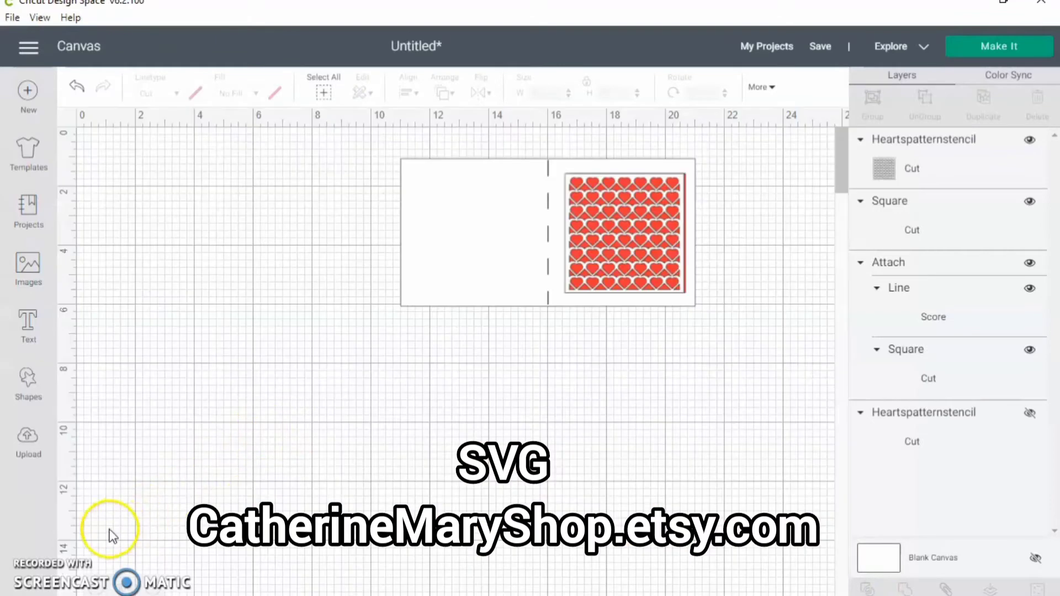
Change the material color of the red square behind the stencil to white
click(611, 233)
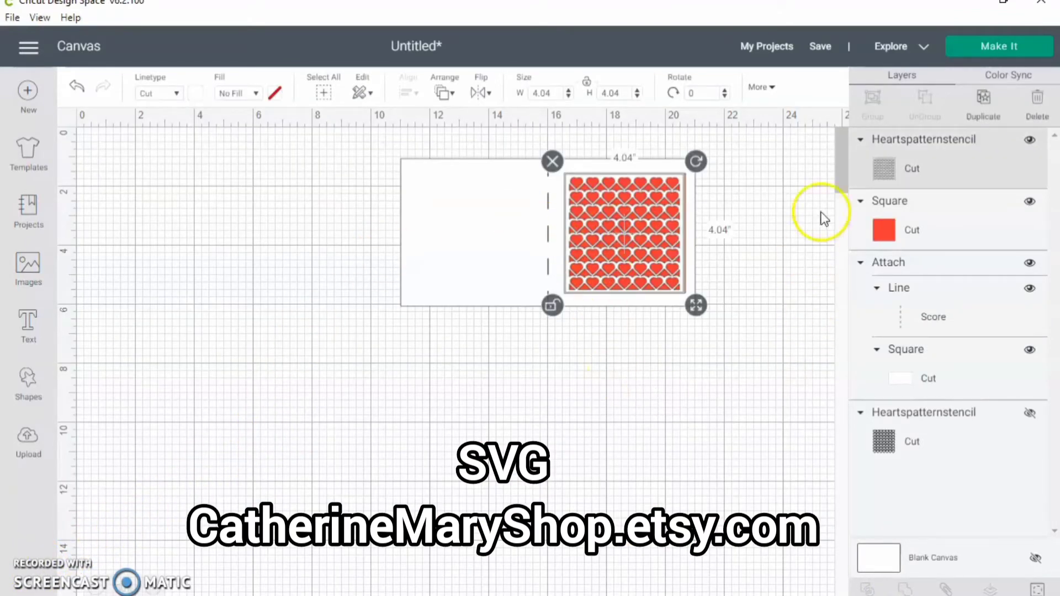
click(927, 216)
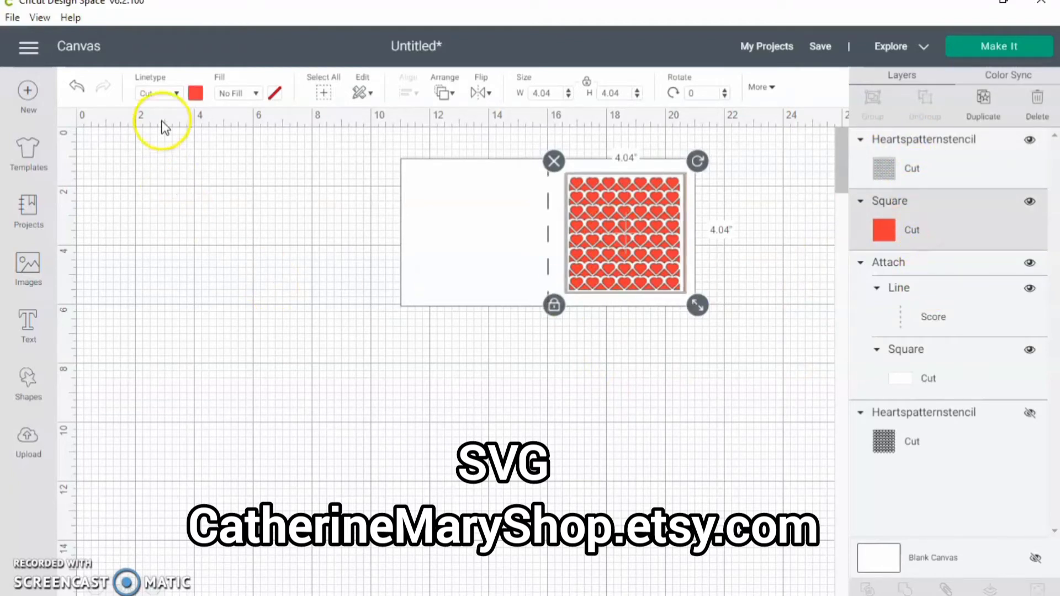
click(195, 93)
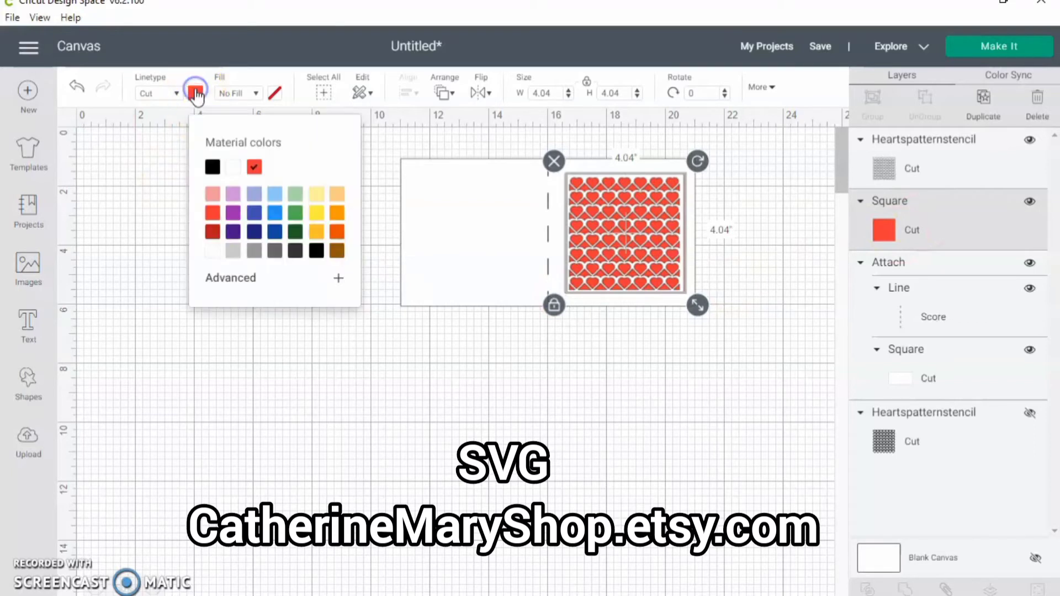
click(233, 167)
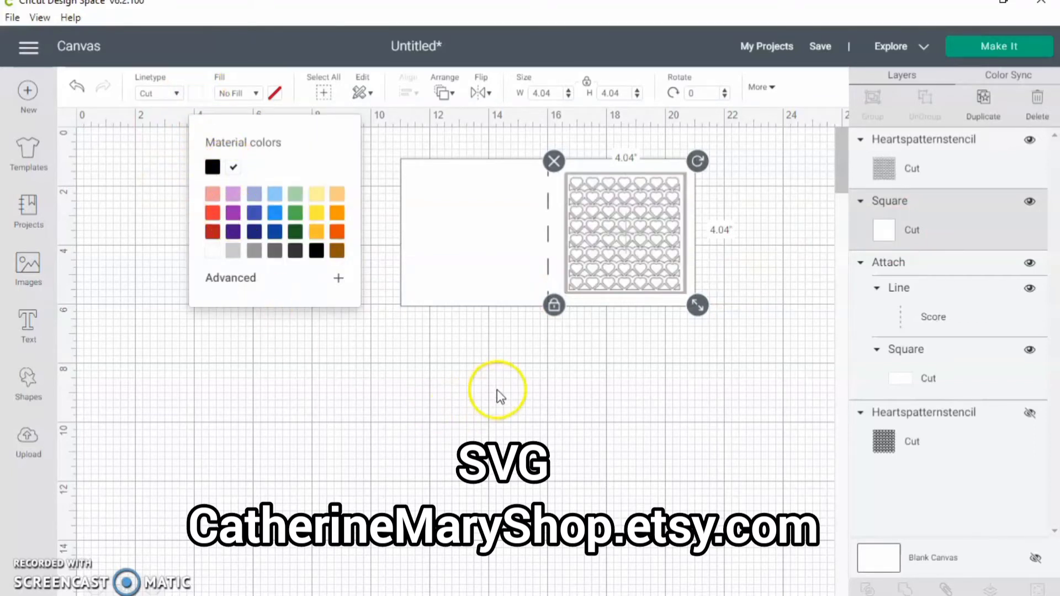
Send the project to mat preparation and set the material size to 8.3" x 11.7" (A4)
click(967, 49)
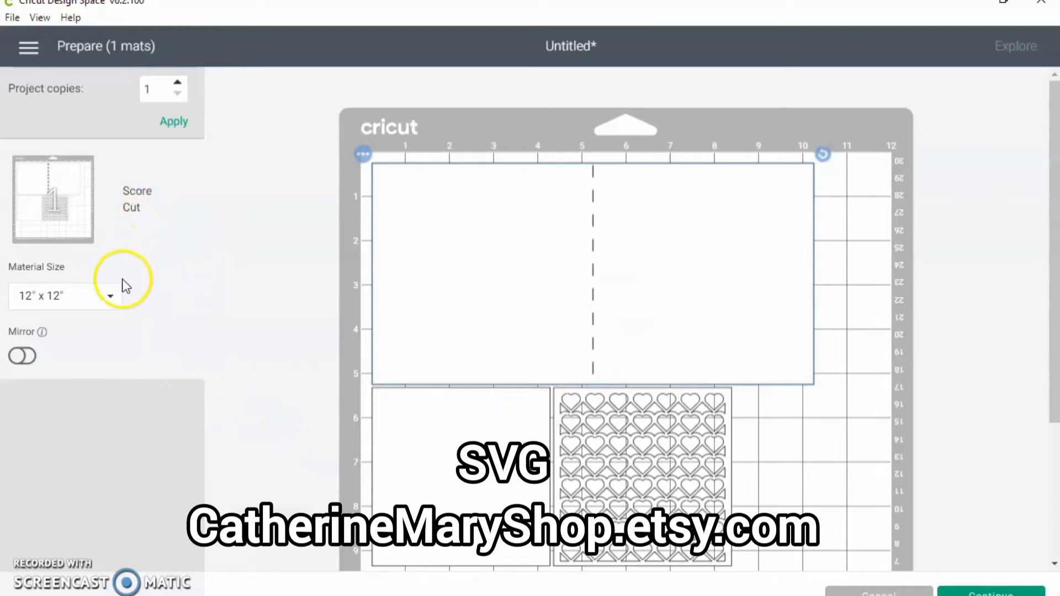
click(110, 297)
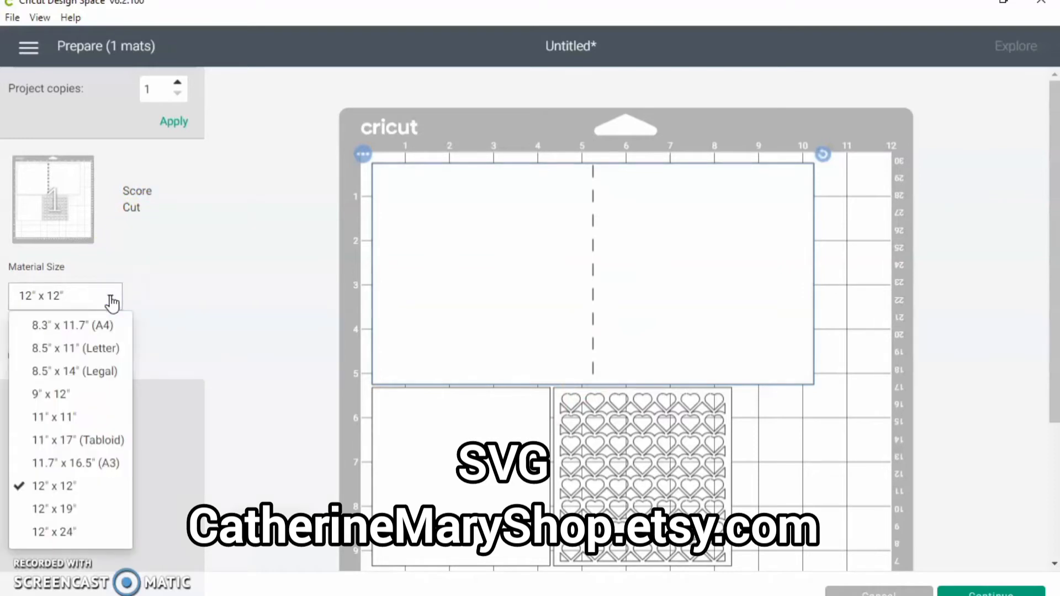
click(102, 330)
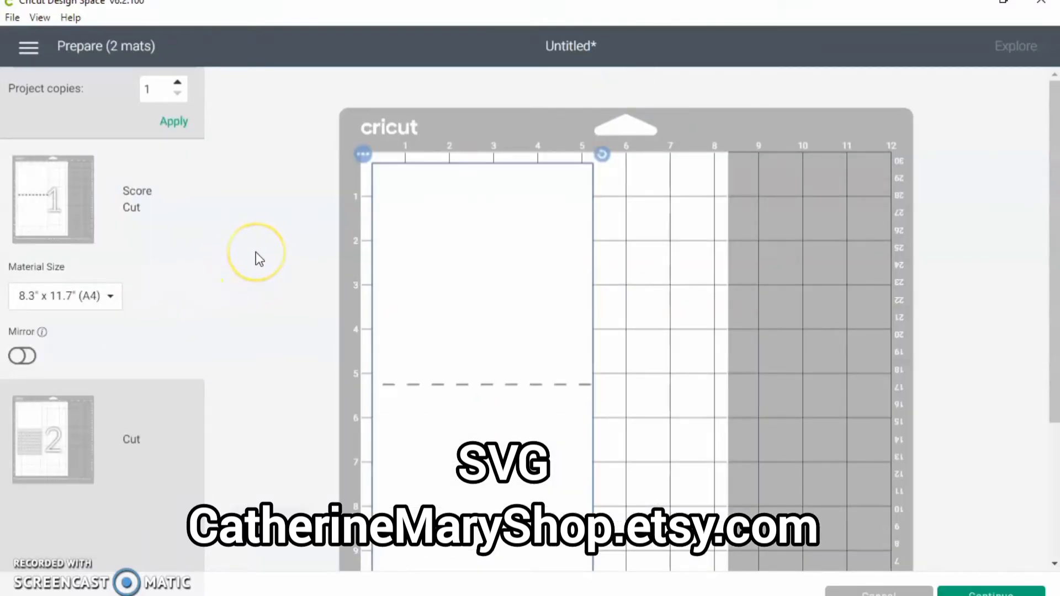
Check the full layout of the card base, square and stencil on both A4 mats and continue to the cutting stage
scroll(256, 259, down, 5)
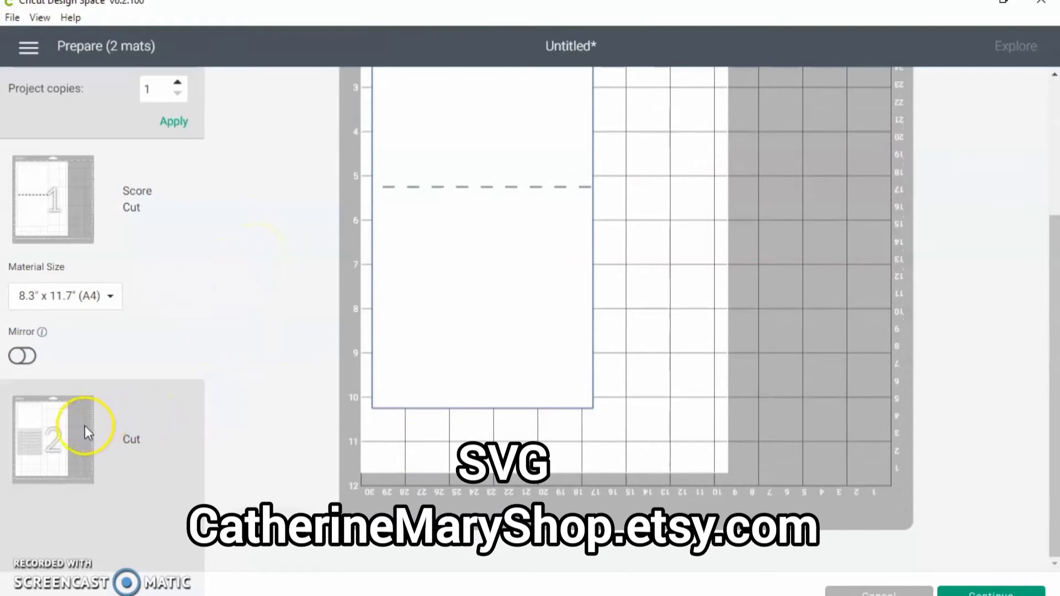
click(84, 426)
scroll(240, 307, up, 5)
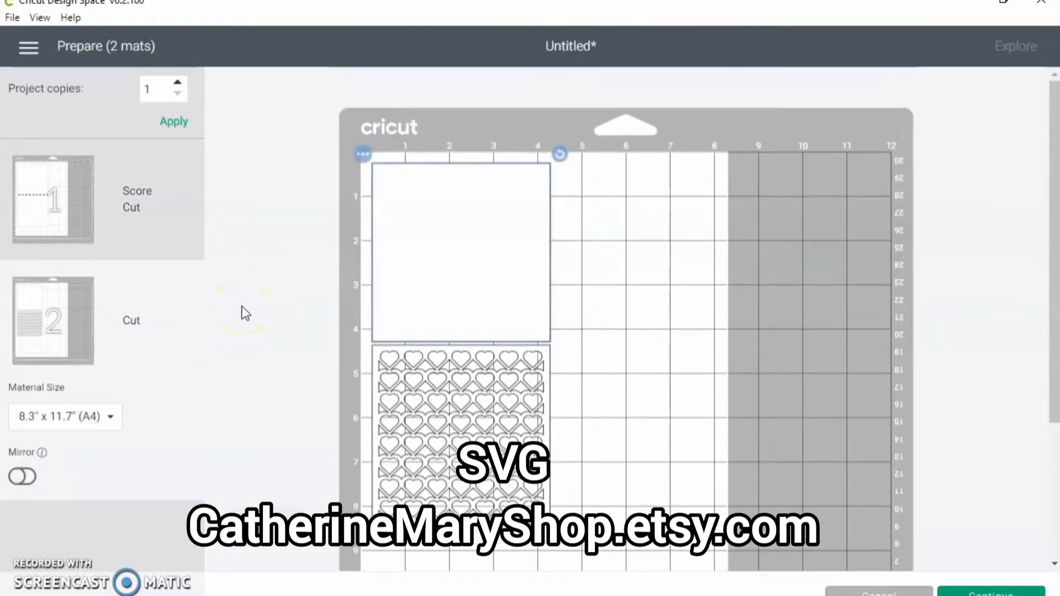
scroll(246, 313, down, 5)
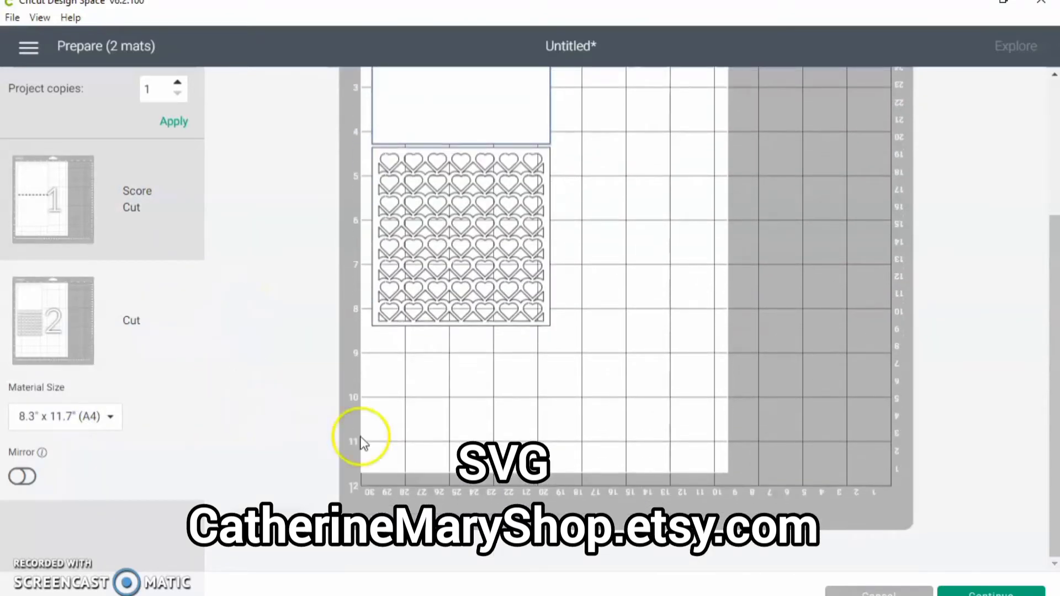
click(972, 592)
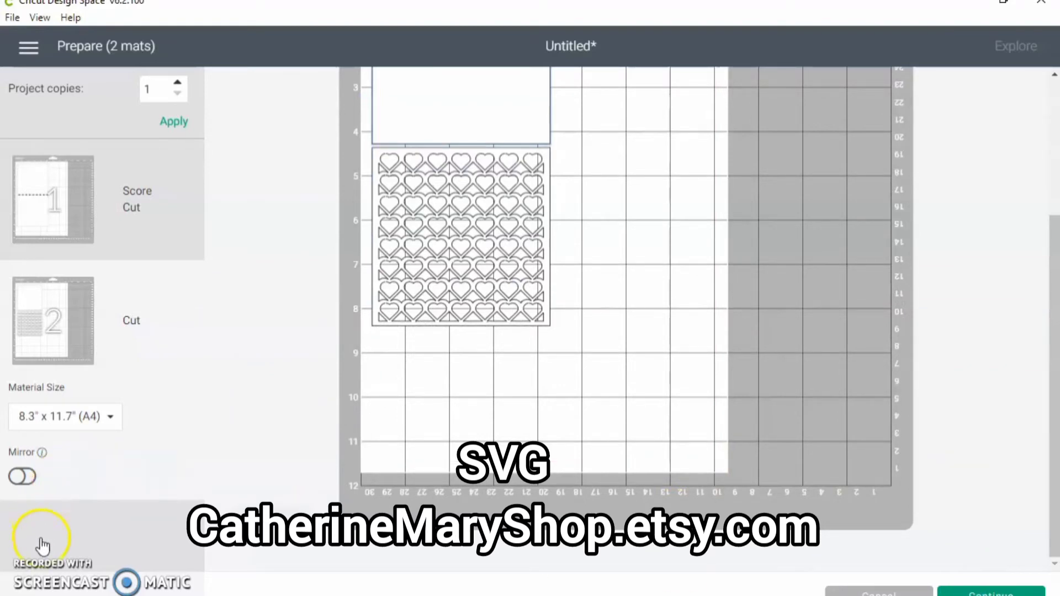
click(34, 566)
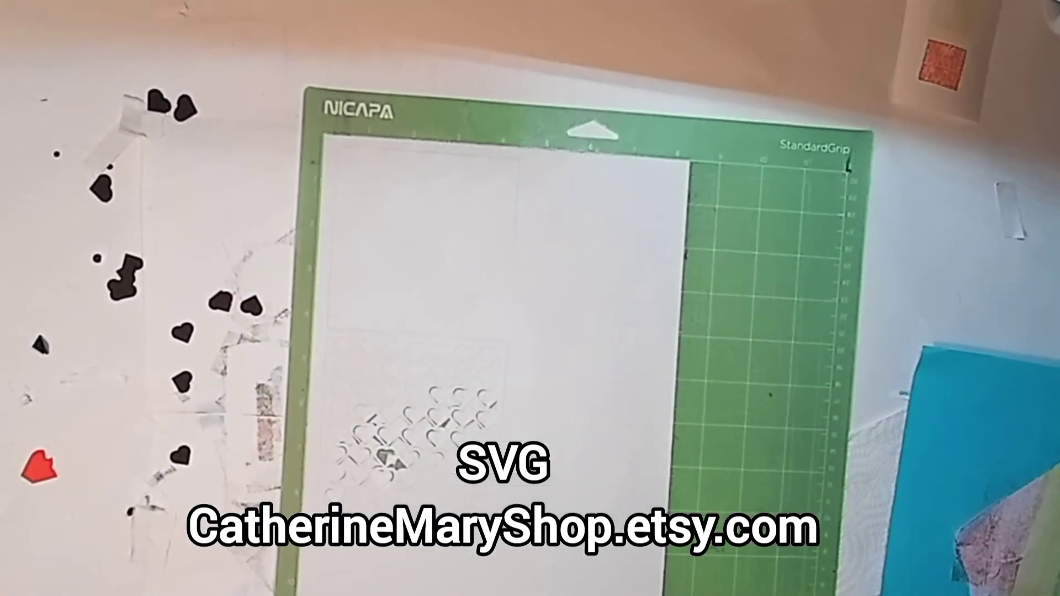